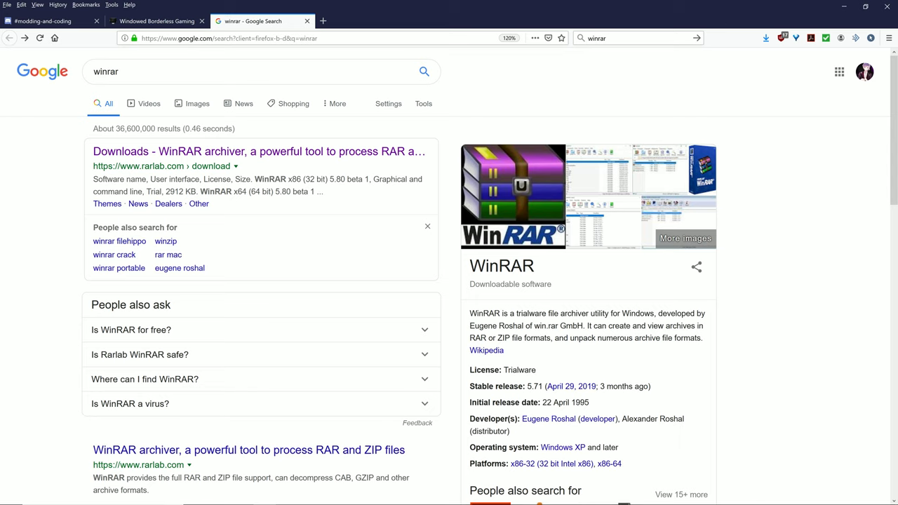
- Open the WinRAR downloads page from the search results and look through the available versions
{"action": "left_click", "coordinate": [258, 150]}
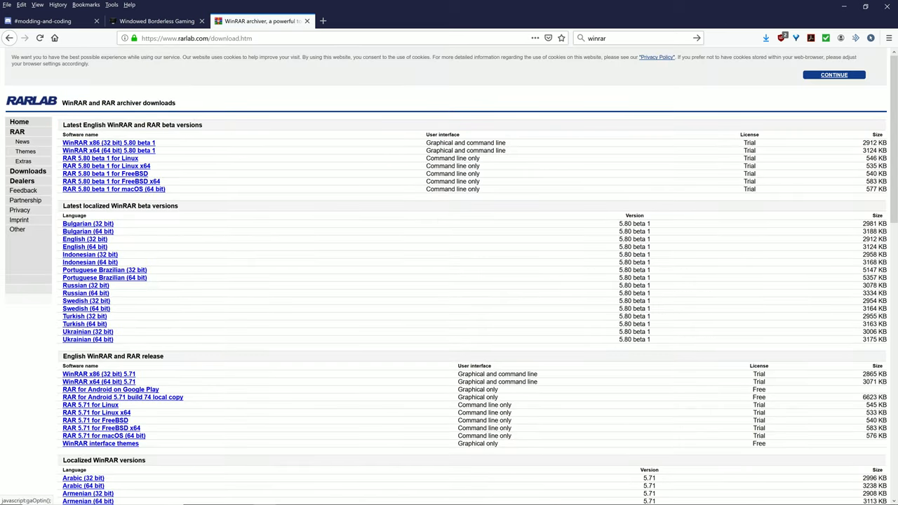
{"action": "scroll", "coordinate": [449, 281], "scroll_direction": "down", "scroll_amount": 10}
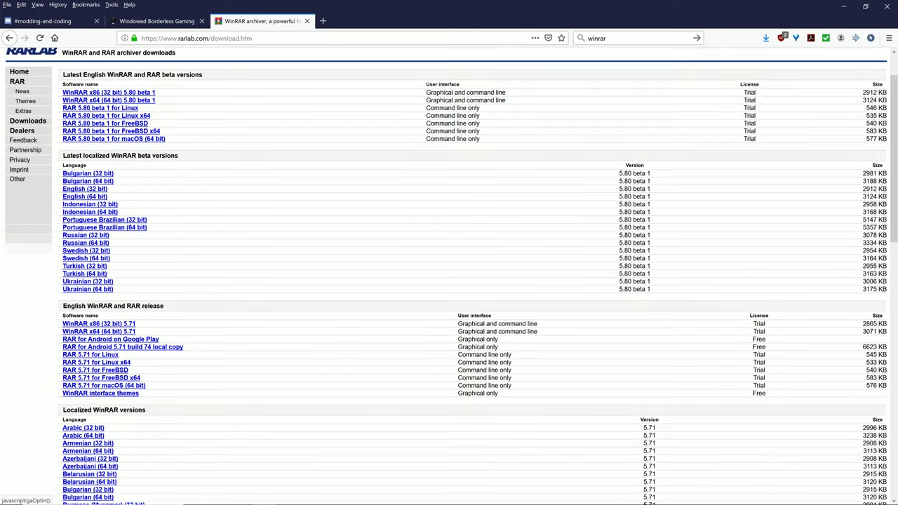
{"action": "scroll", "coordinate": [448, 280], "scroll_direction": "up", "scroll_amount": 10}
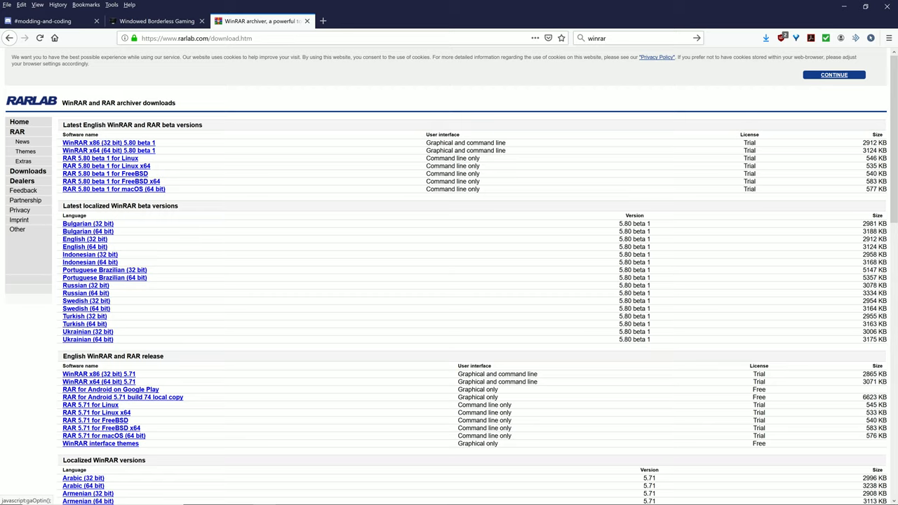
- View the HunniePop HD Patcher post in the modding-and-coding channel and switch to the HuniePop page in Steam
{"action": "left_click", "coordinate": [49, 21]}
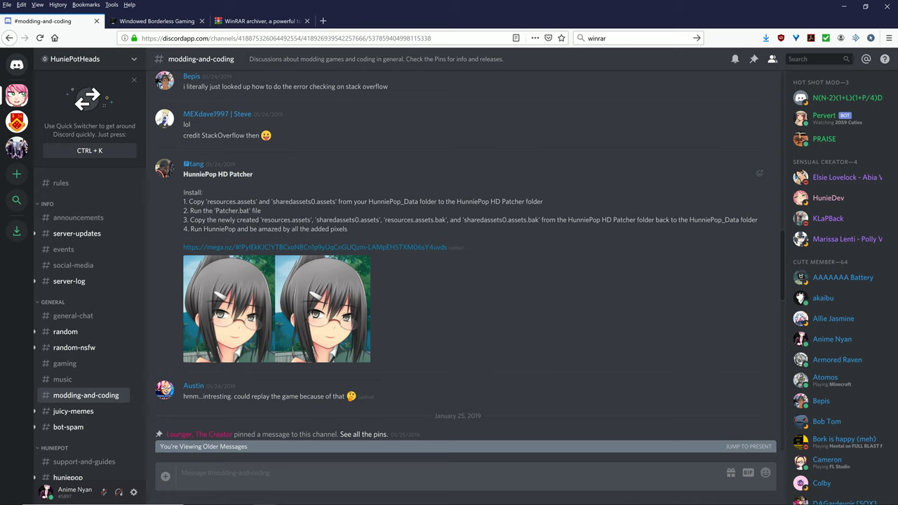
{"action": "mouse_move", "coordinate": [287, 496]}
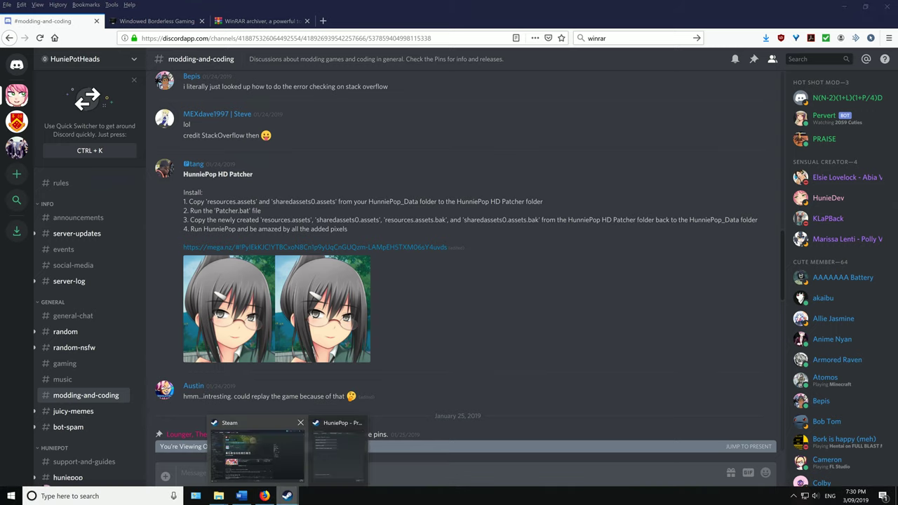
{"action": "left_click", "coordinate": [258, 453]}
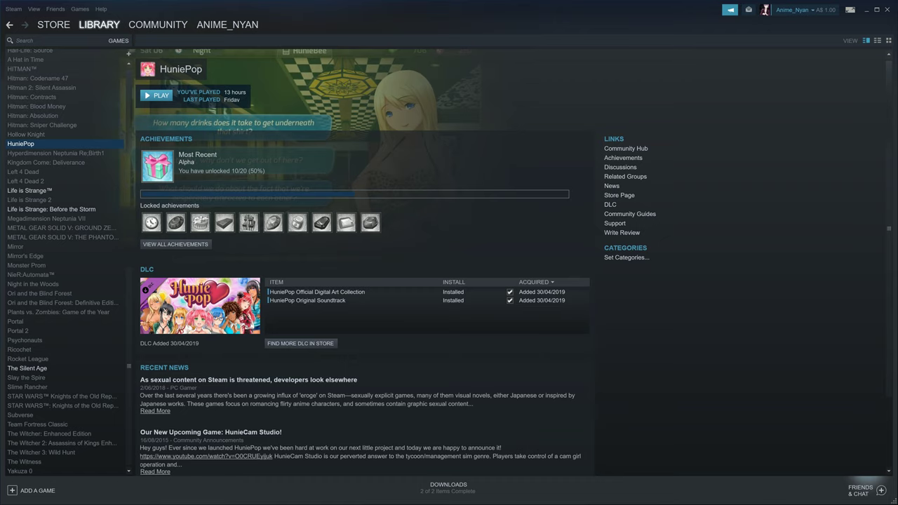
- Bring up the Downloads folder in File Explorer and review the downloaded mod files
{"action": "key", "text": "super"}
{"action": "mouse_move", "coordinate": [218, 495]}
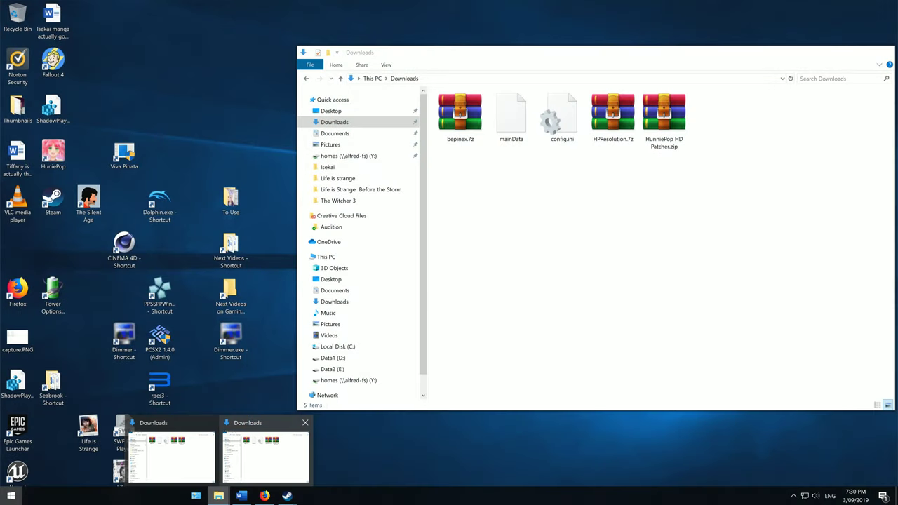
{"action": "left_click", "coordinate": [265, 456]}
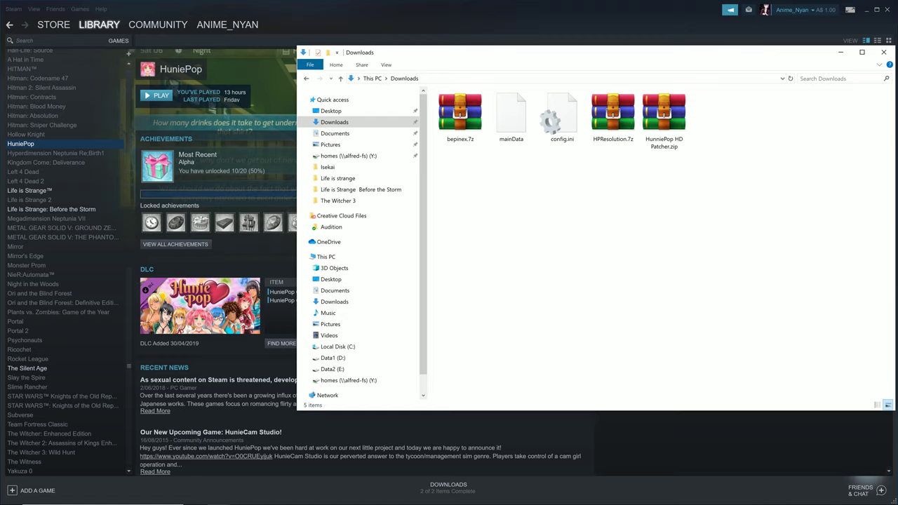
{"action": "left_click_drag", "start_coordinate": [858, 220], "coordinate": [701, 239]}
{"action": "left_click_drag", "start_coordinate": [778, 214], "coordinate": [447, 112]}
{"action": "left_click_drag", "start_coordinate": [733, 178], "coordinate": [436, 89]}
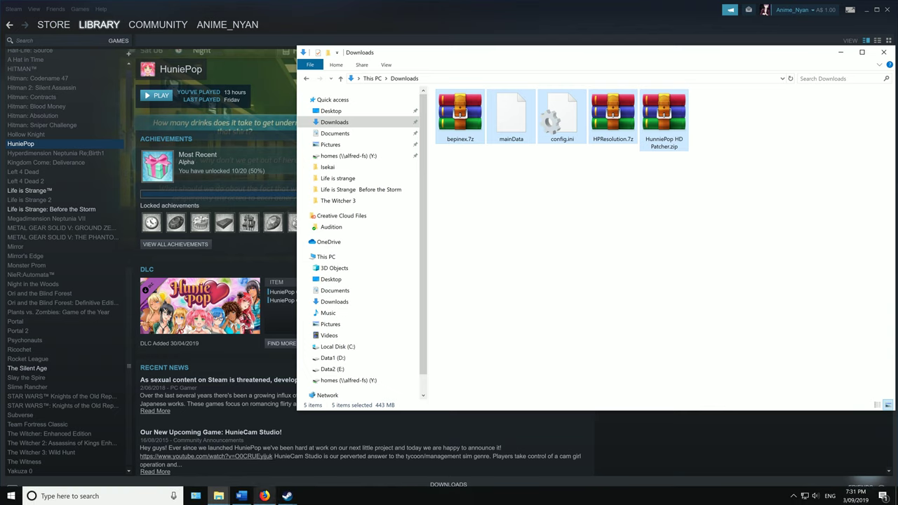
- Switch to Firefox and reread the HunniePop HD Patcher install instructions
{"action": "left_click", "coordinate": [263, 495]}
{"action": "scroll", "coordinate": [465, 261], "scroll_direction": "down", "scroll_amount": 2}
{"action": "scroll", "coordinate": [466, 261], "scroll_direction": "up", "scroll_amount": 2}
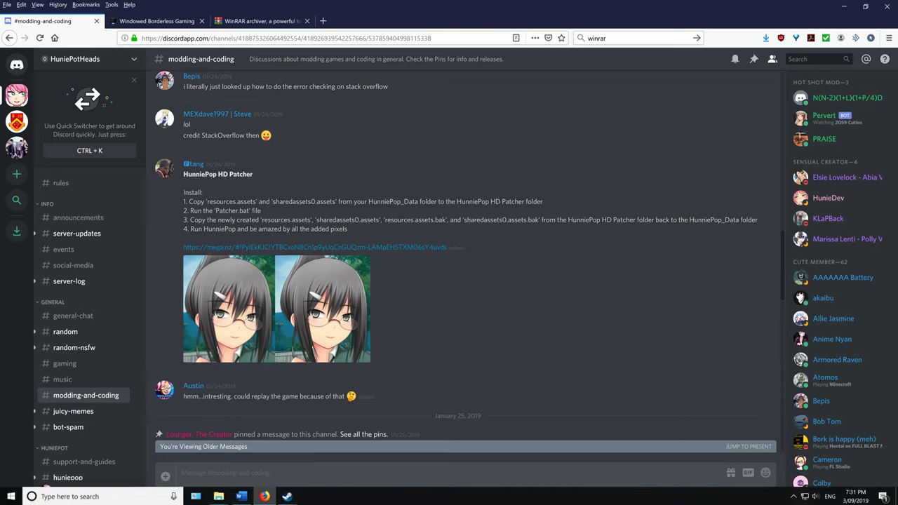
- Switch to the Downloads folder and cut bepinex.7z, mainData, config.ini, HPResolution.7z and HunniePop HD Patcher.zip
{"action": "left_click", "coordinate": [219, 495]}
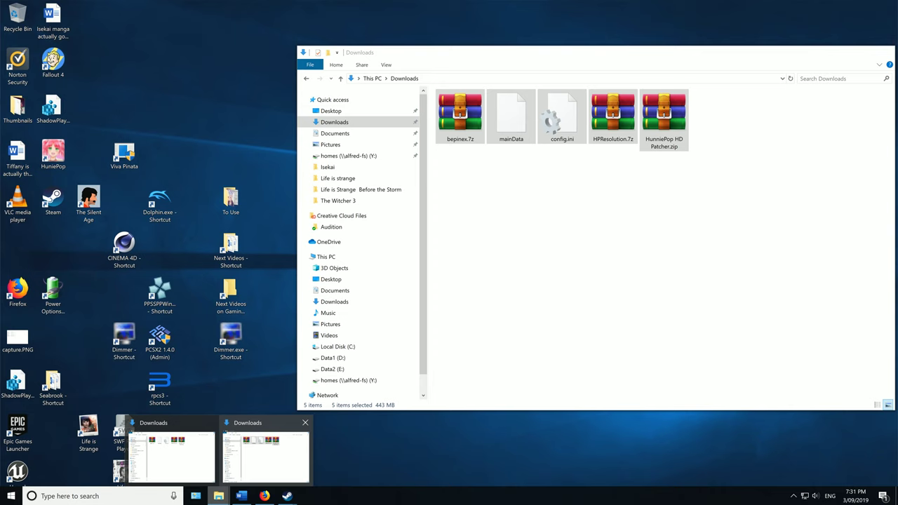
{"action": "left_click", "coordinate": [213, 472]}
{"action": "left_click", "coordinate": [512, 182]}
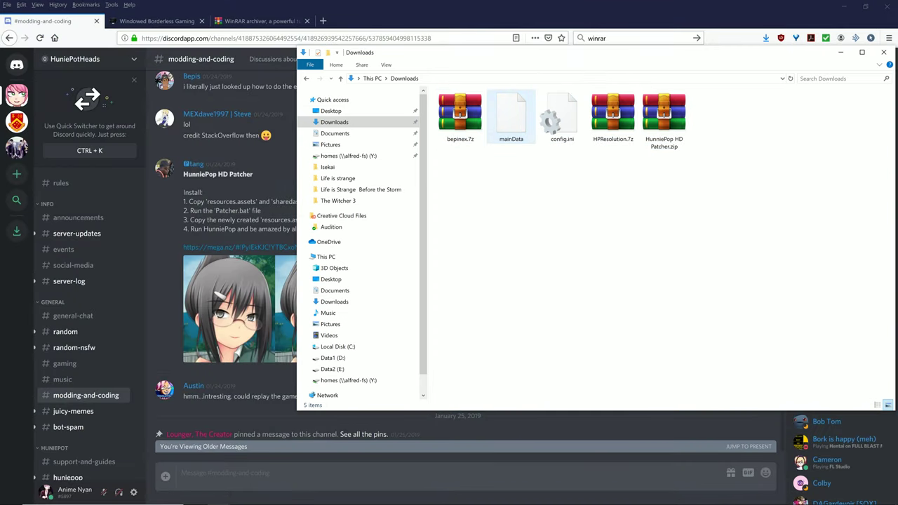
{"action": "left_click_drag", "start_coordinate": [816, 223], "coordinate": [435, 86]}
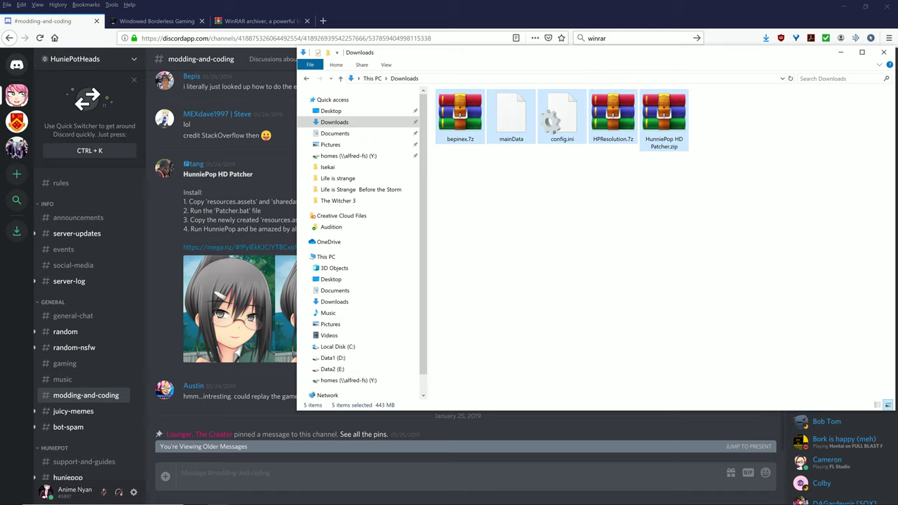
{"action": "key", "text": "ctrl+x"}
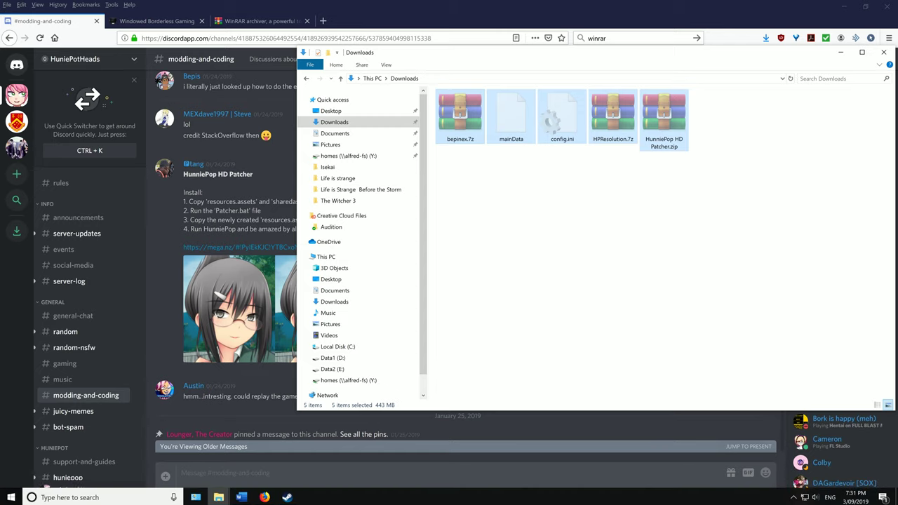
- Switch to Steam and open HuniePop's local files folder from the game's properties
{"action": "mouse_move", "coordinate": [287, 495]}
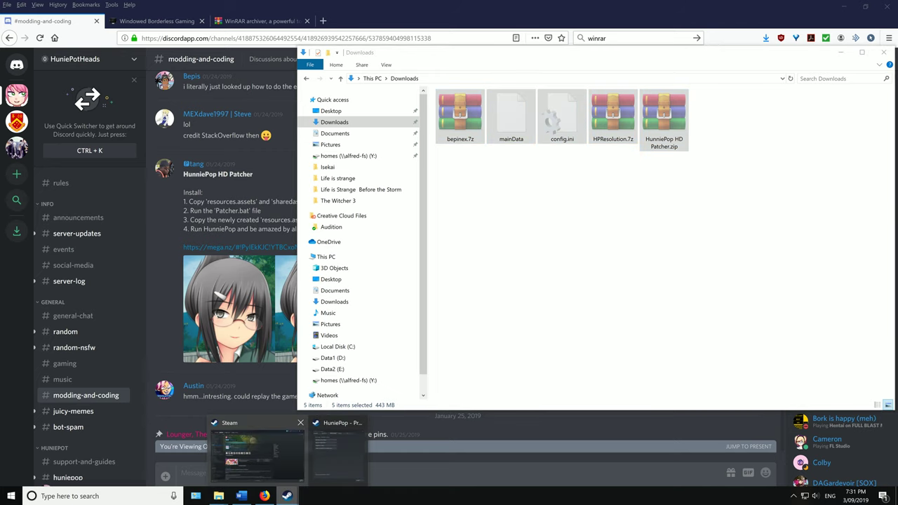
{"action": "left_click", "coordinate": [245, 455]}
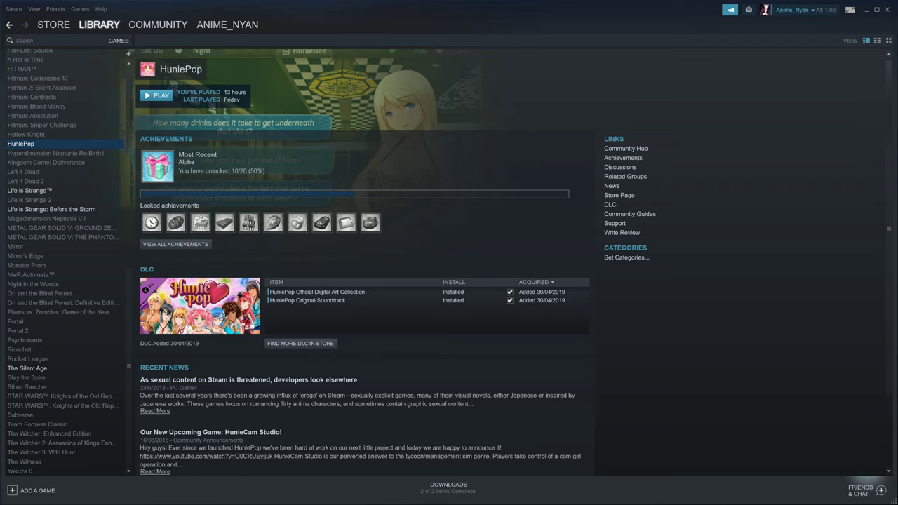
{"action": "right_click", "coordinate": [33, 143]}
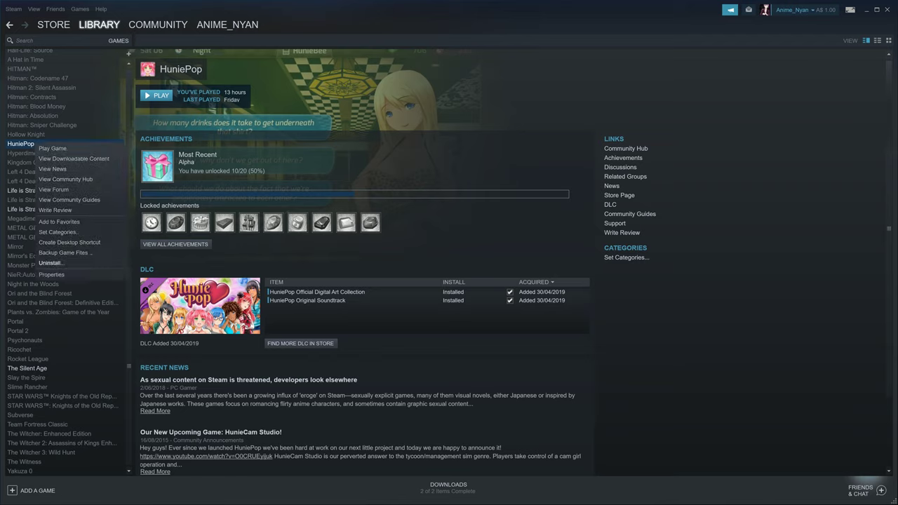
{"action": "left_click", "coordinate": [56, 274]}
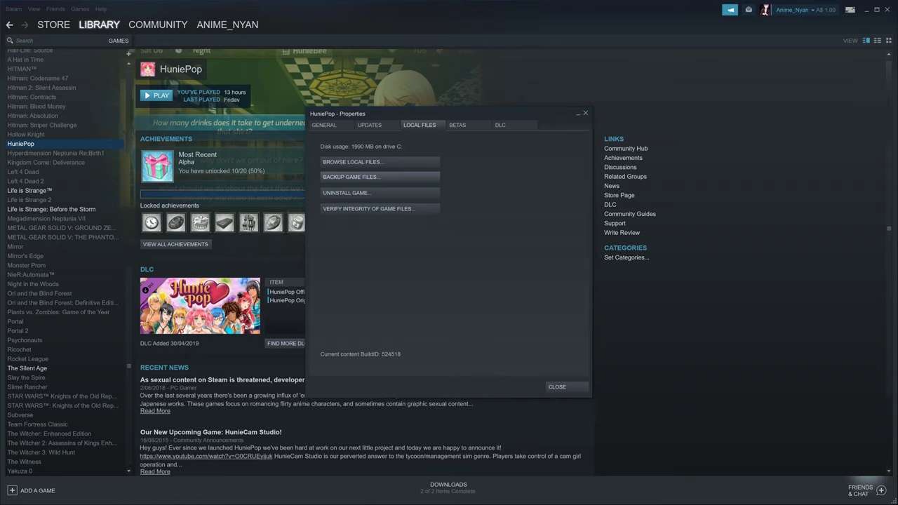
{"action": "left_click", "coordinate": [331, 125]}
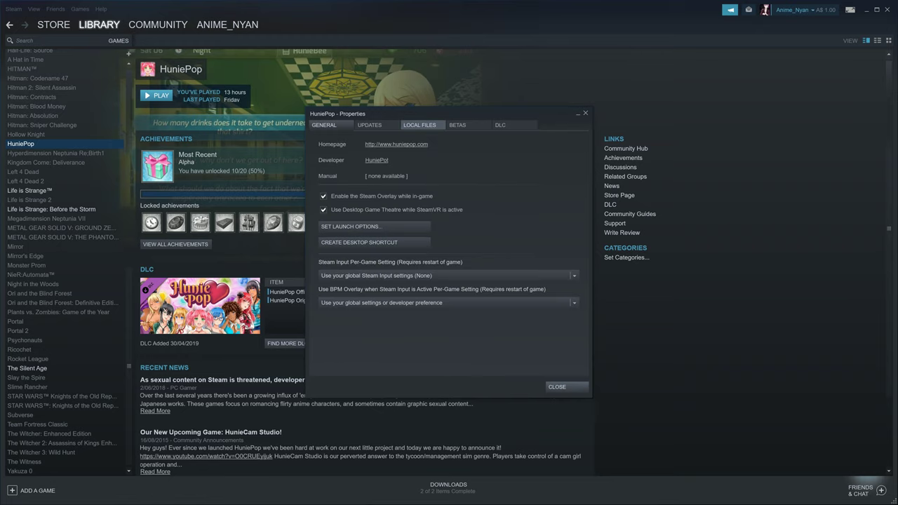
{"action": "left_click", "coordinate": [419, 125]}
{"action": "left_click", "coordinate": [380, 162]}
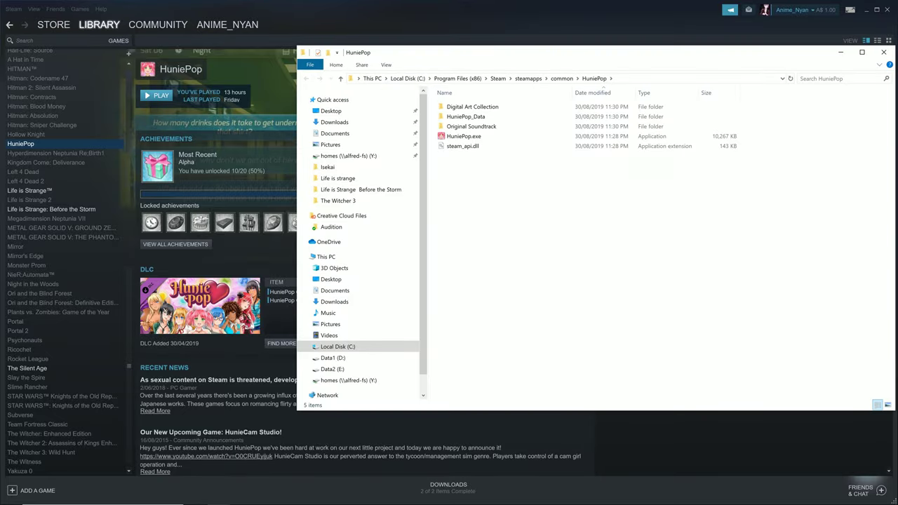
- Paste the cut mod files into the HuniePop installation folder
{"action": "left_click", "coordinate": [666, 79]}
{"action": "left_click", "coordinate": [667, 78]}
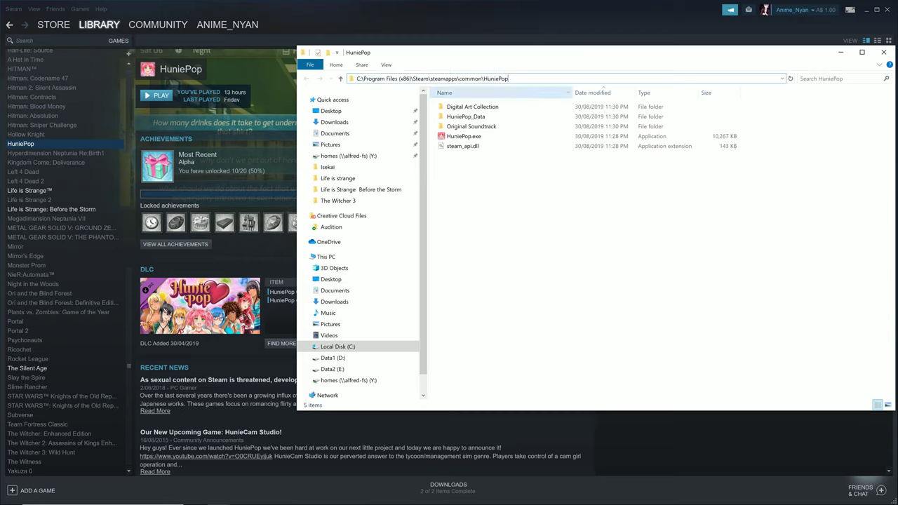
{"action": "key", "text": "Escape"}
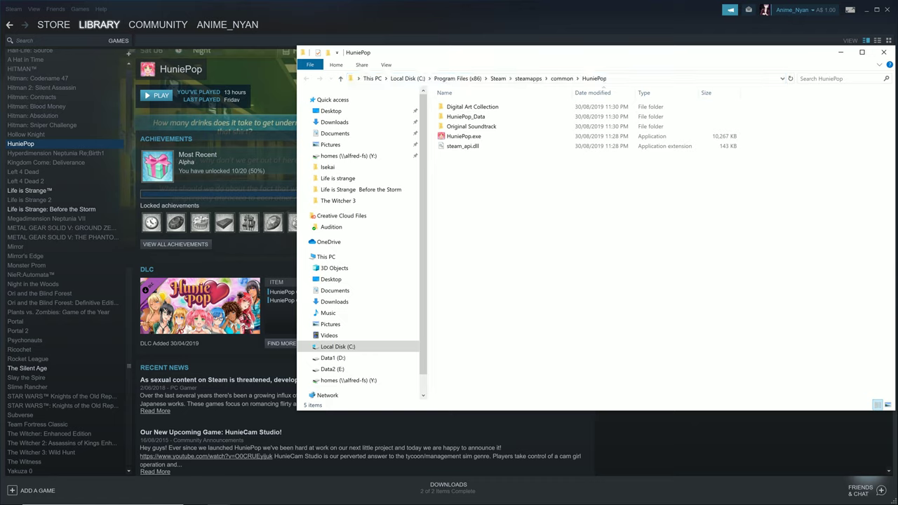
{"action": "key", "text": "ctrl+v"}
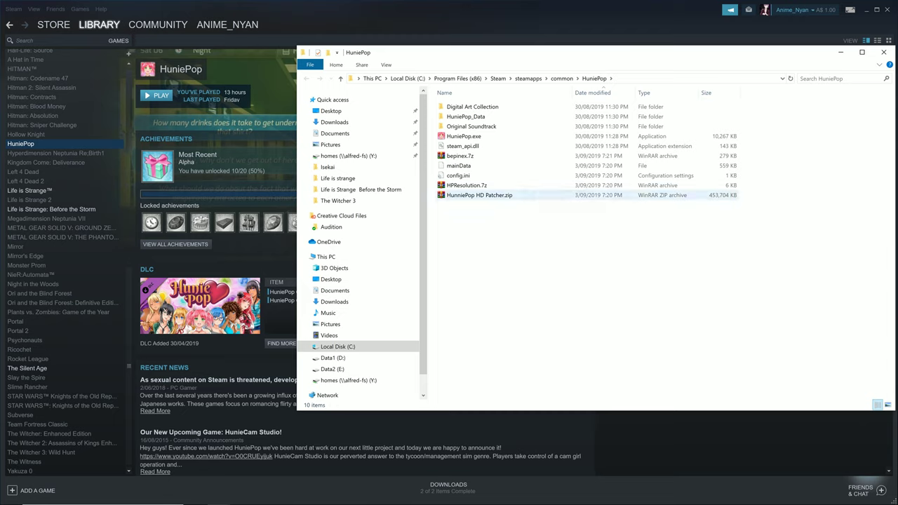
- Extract HunniePop HD Patcher.zip directly into the HuniePop folder
{"action": "left_click", "coordinate": [479, 195]}
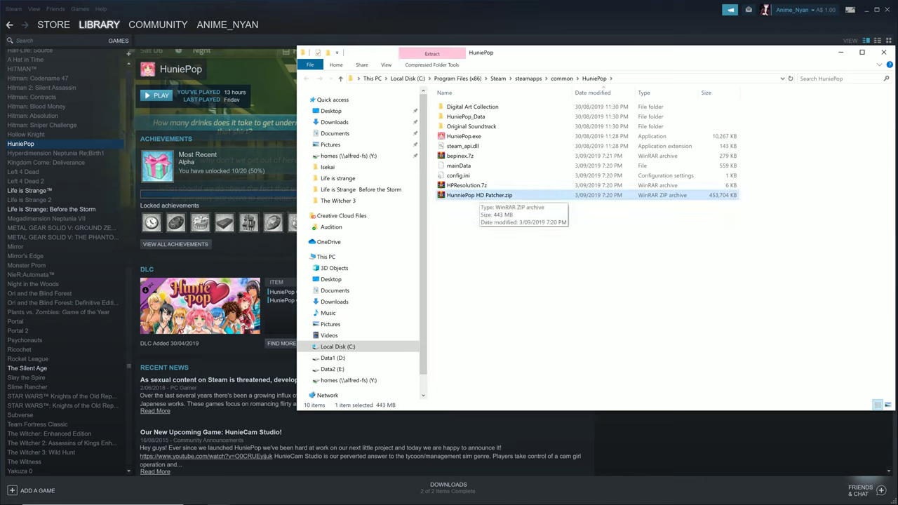
{"action": "right_click", "coordinate": [494, 196]}
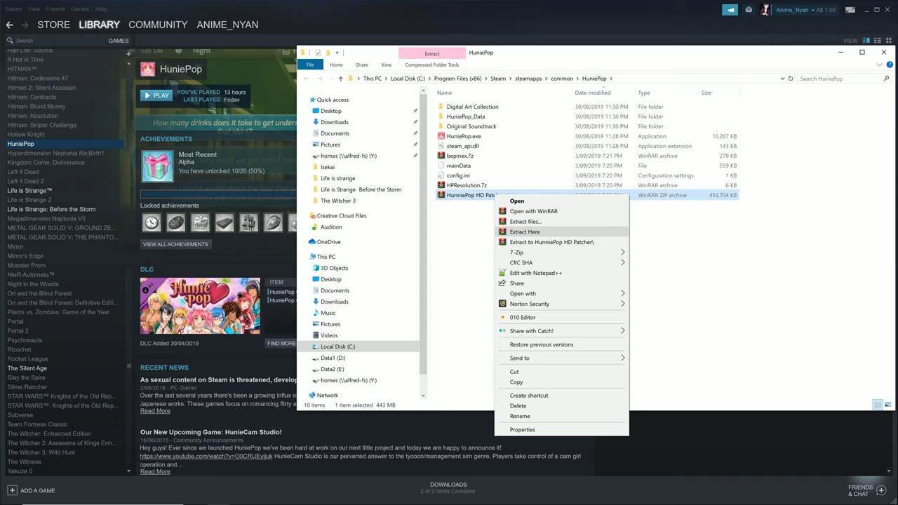
{"action": "left_click", "coordinate": [524, 231]}
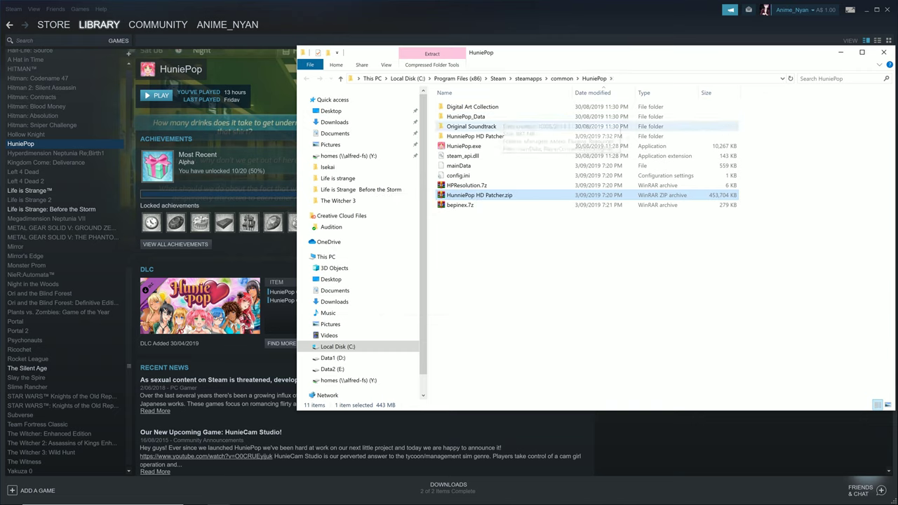
- Copy resources.assets and sharedassets0.assets from HuniePop_Data into the HunniePop HD Patcher folder and run Patcher.bat
{"action": "left_click", "coordinate": [465, 116]}
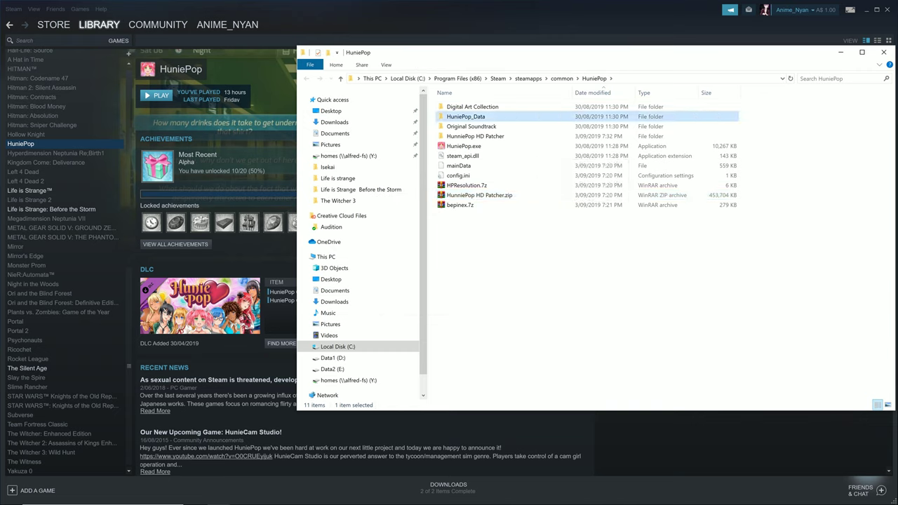
{"action": "double_click", "coordinate": [466, 117]}
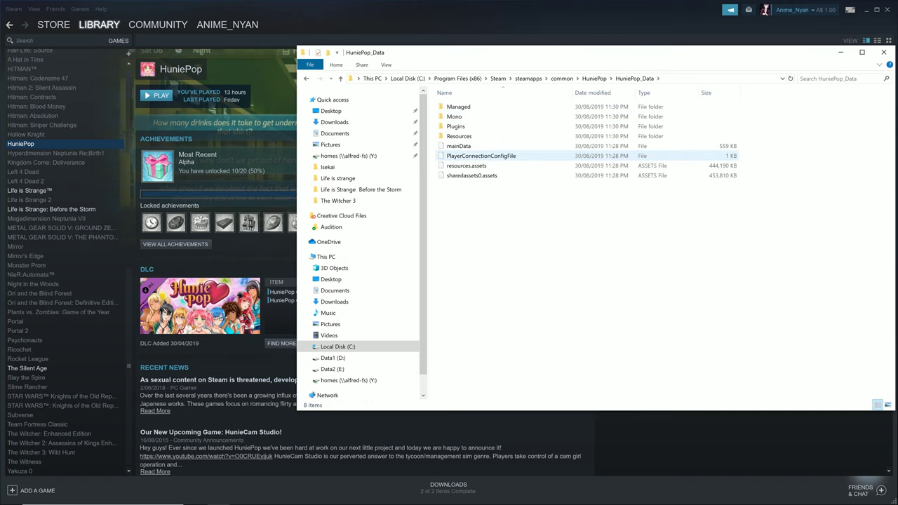
{"action": "left_click", "coordinate": [465, 165]}
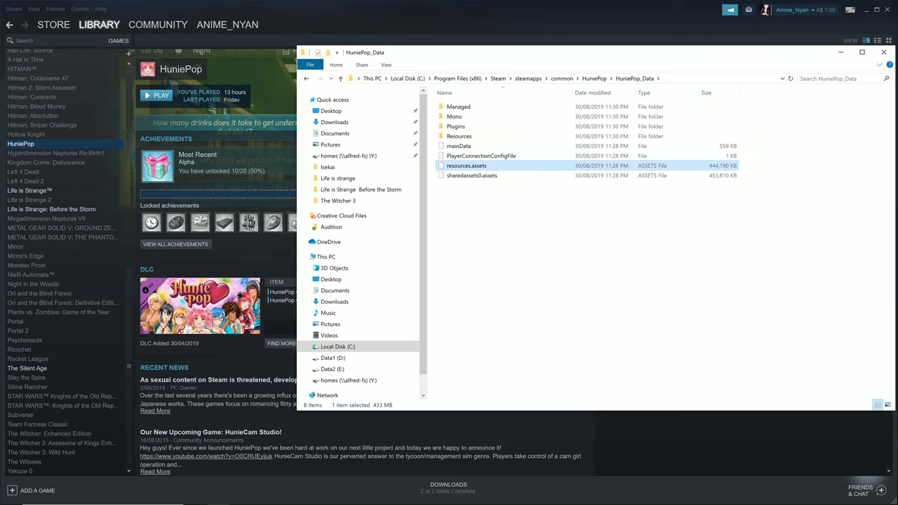
{"action": "left_click", "coordinate": [471, 175], "text": "ctrl"}
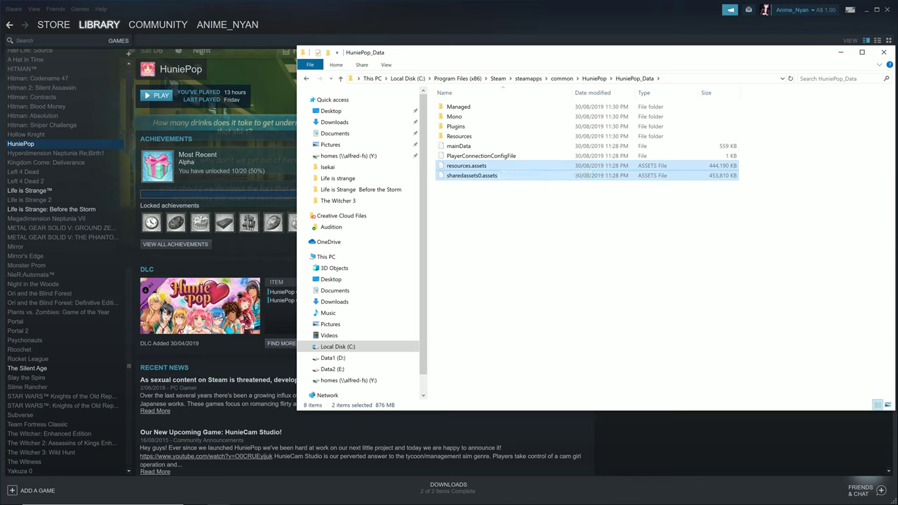
{"action": "left_click", "coordinate": [594, 77]}
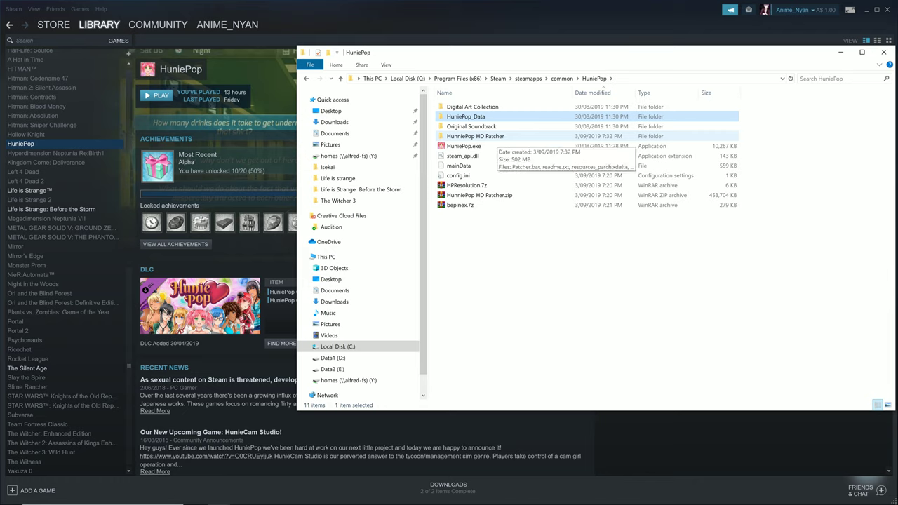
{"action": "double_click", "coordinate": [484, 136]}
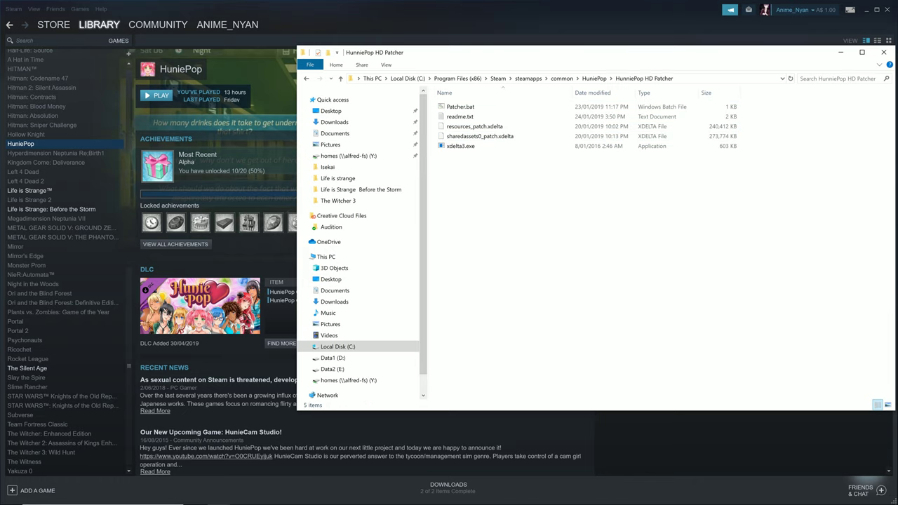
{"action": "key", "text": "ctrl+v"}
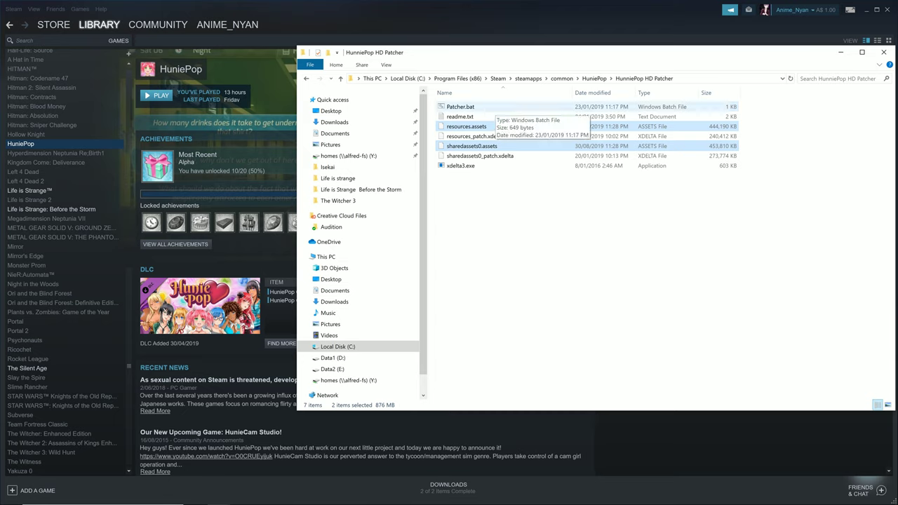
{"action": "double_click", "coordinate": [484, 107]}
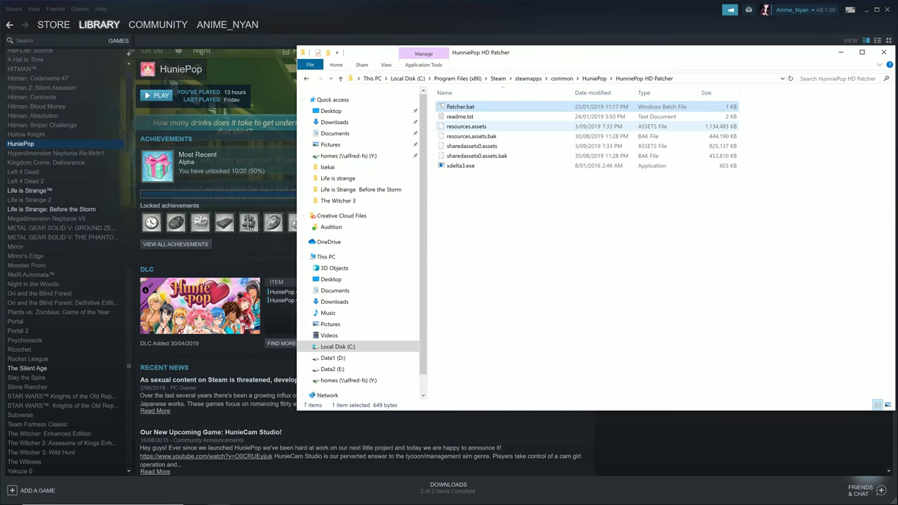
- Copy the resources.assets and sharedassets0.assets files with their .bak backups from HunniePop HD Patcher into HuniePop_Data, replacing the existing files
{"action": "left_click", "coordinate": [466, 126]}
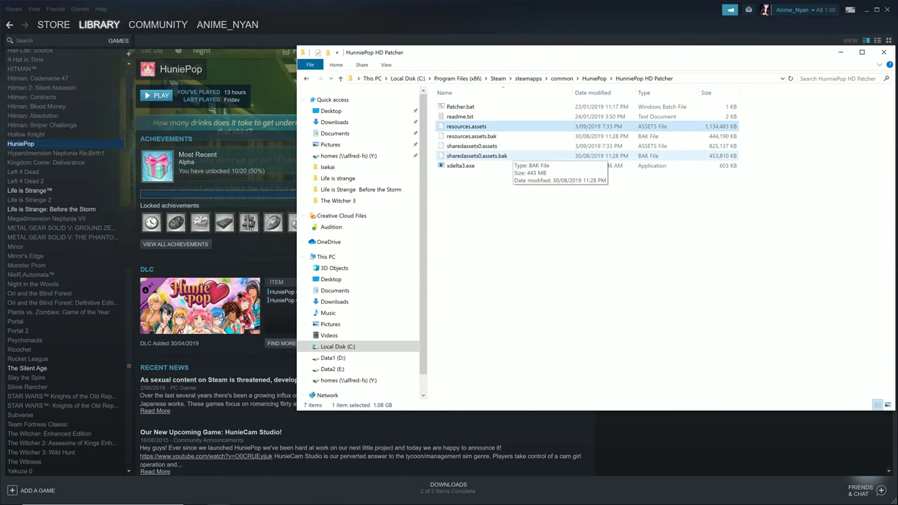
{"action": "left_click", "coordinate": [501, 155], "text": "shift"}
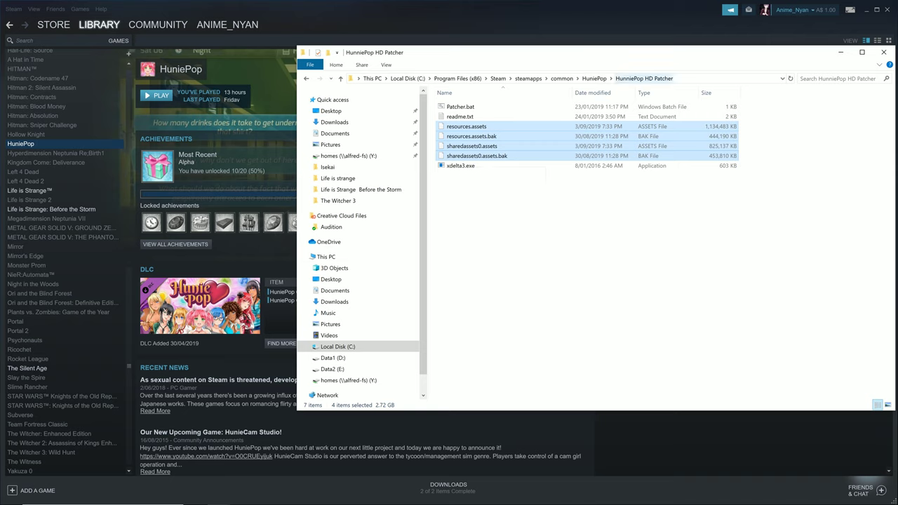
{"action": "left_click", "coordinate": [594, 78]}
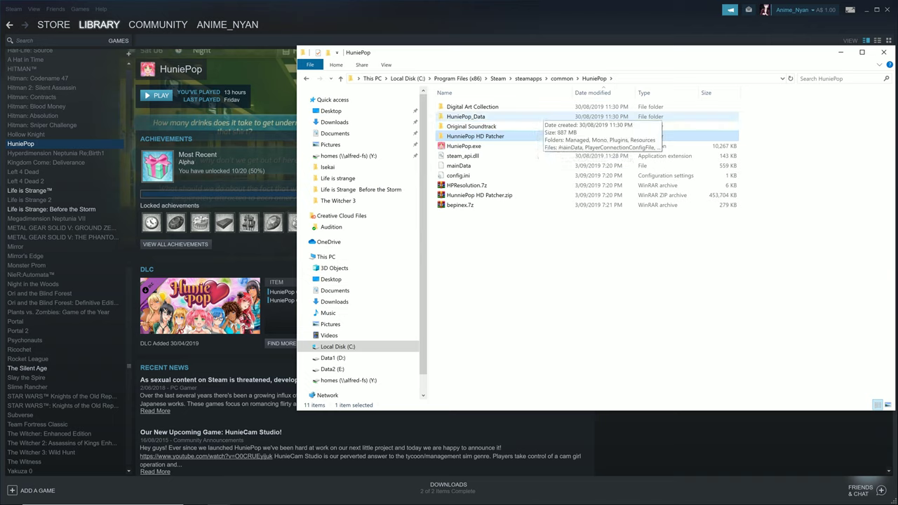
{"action": "double_click", "coordinate": [536, 117]}
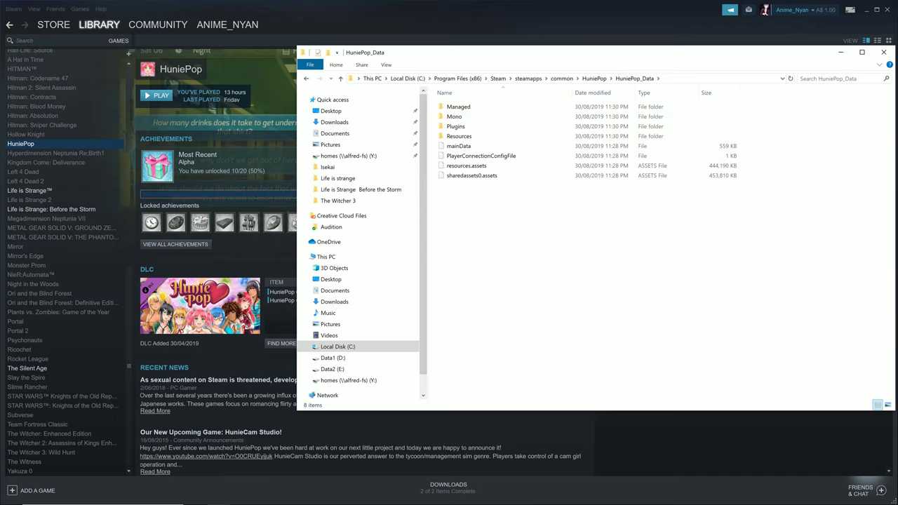
{"action": "key", "text": "ctrl+v"}
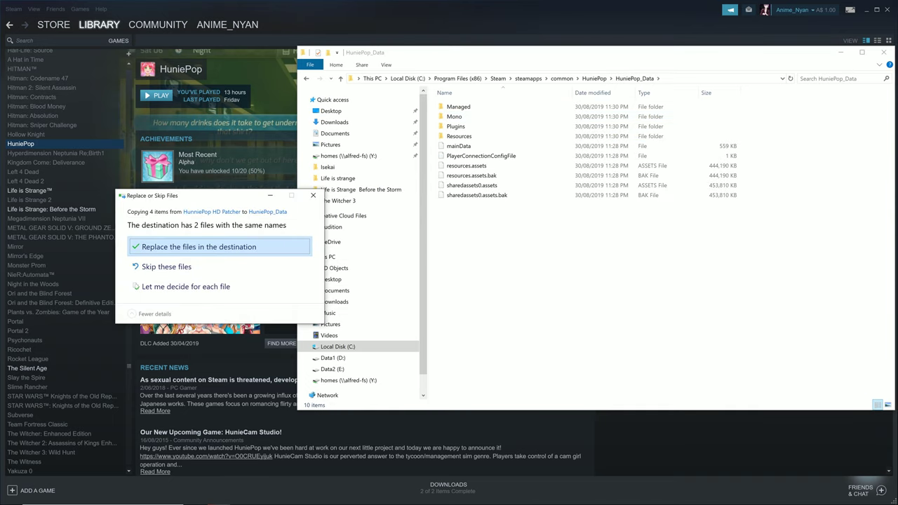
{"action": "key", "text": "Return"}
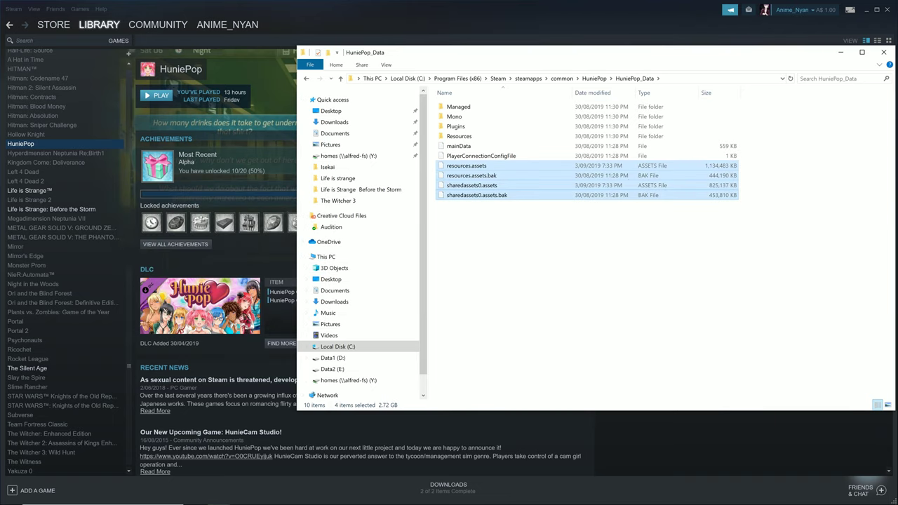
- Launch HuniePop from Steam, check the HD textures in a saved game, and return to the desktop
{"action": "left_click", "coordinate": [594, 78]}
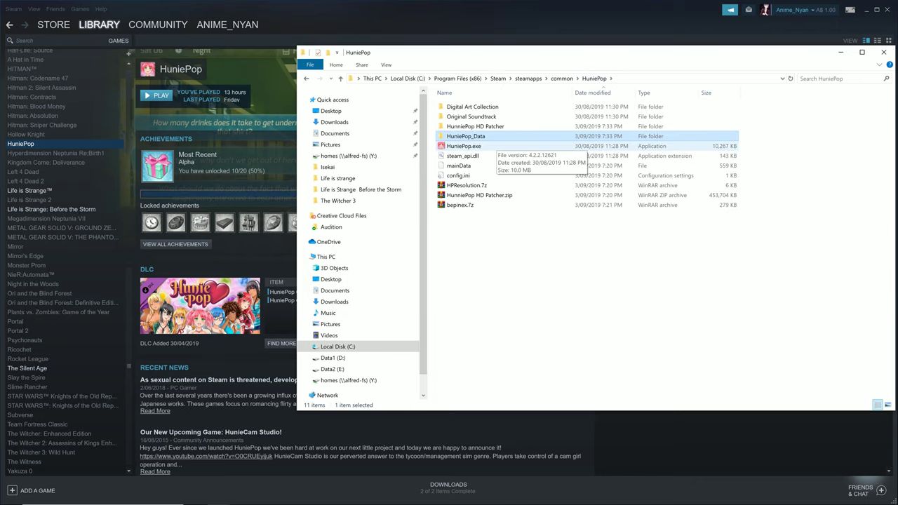
{"action": "left_click", "coordinate": [464, 146]}
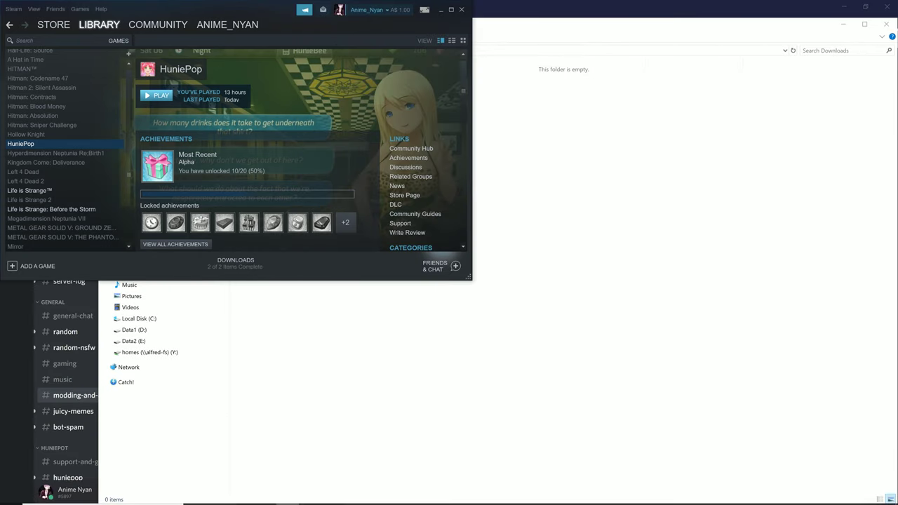
{"action": "left_click", "coordinate": [156, 95]}
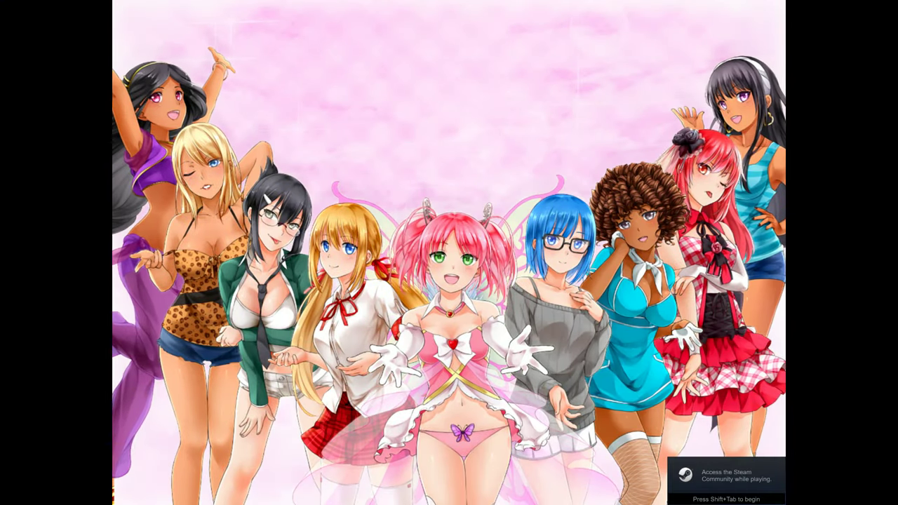
{"action": "key", "text": "Return"}
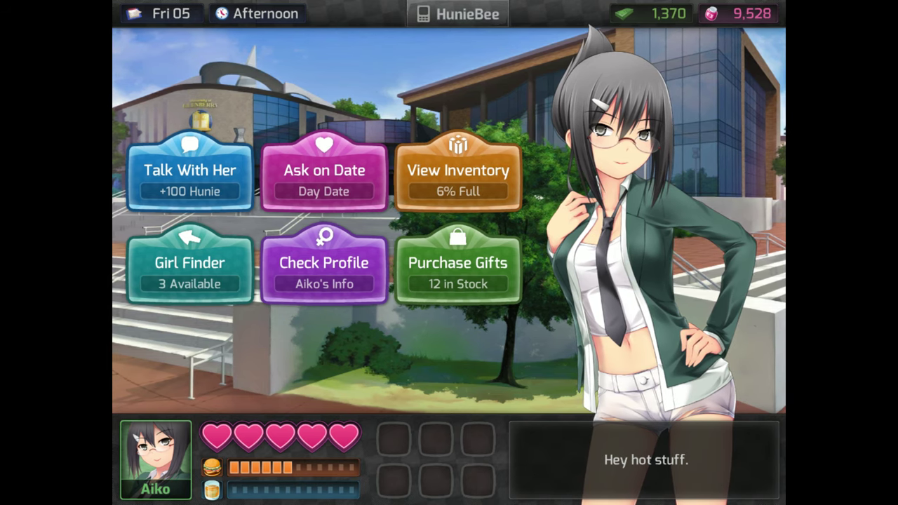
{"action": "key", "text": "super"}
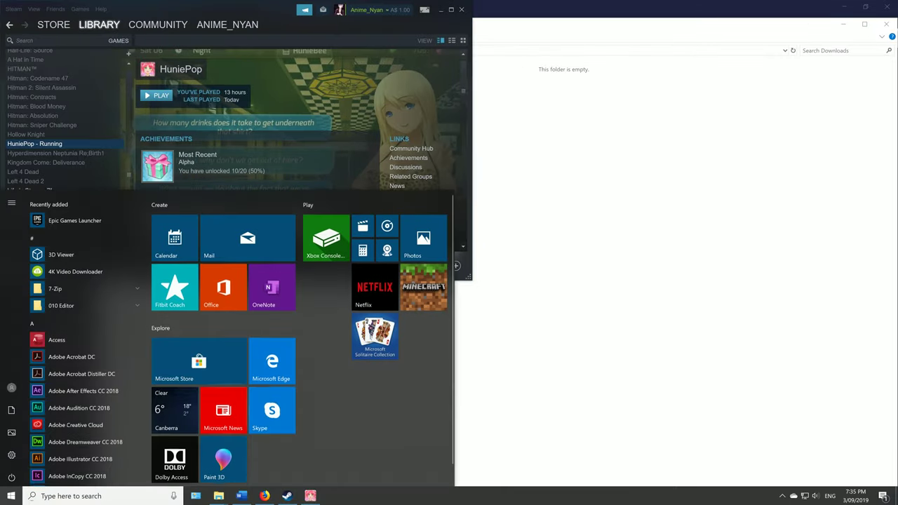
- Switch to the HuniePop installation folder and extract bepinex.7z directly into it
{"action": "key", "text": "alt+Tab"}
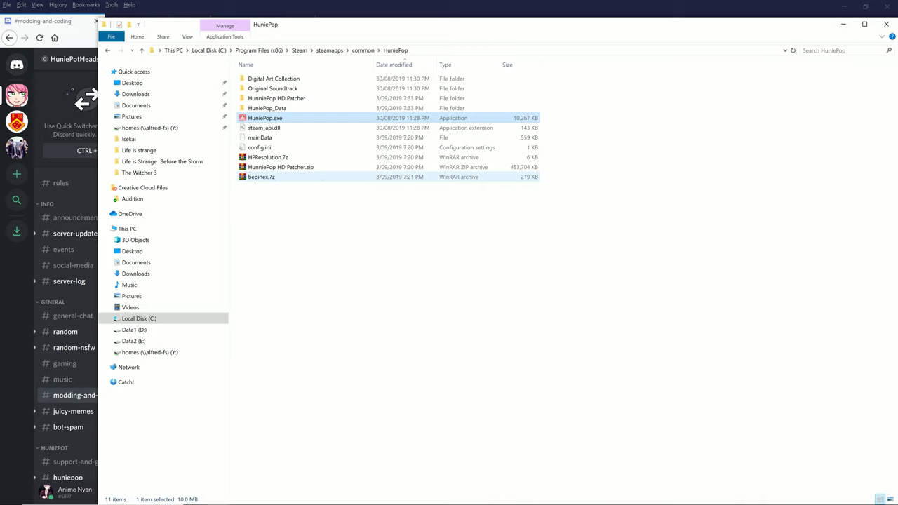
{"action": "left_click", "coordinate": [297, 176]}
{"action": "right_click", "coordinate": [298, 177]}
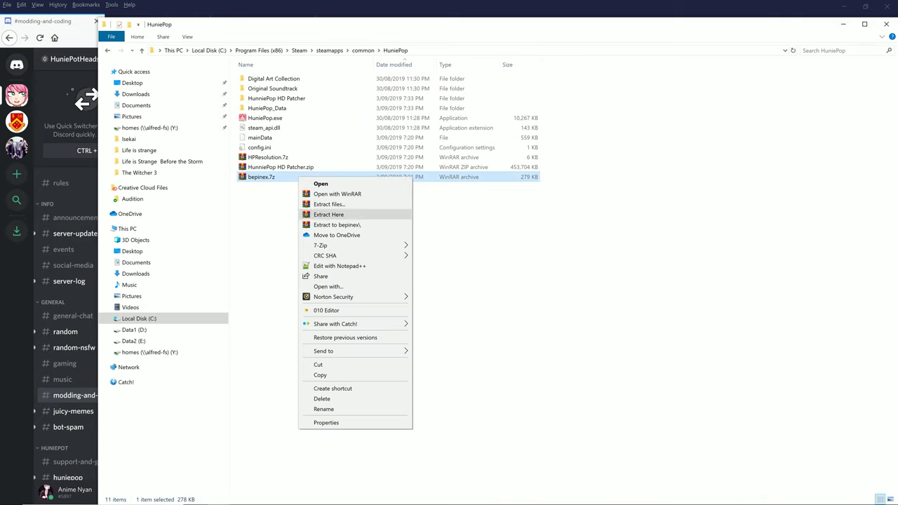
{"action": "left_click", "coordinate": [328, 214]}
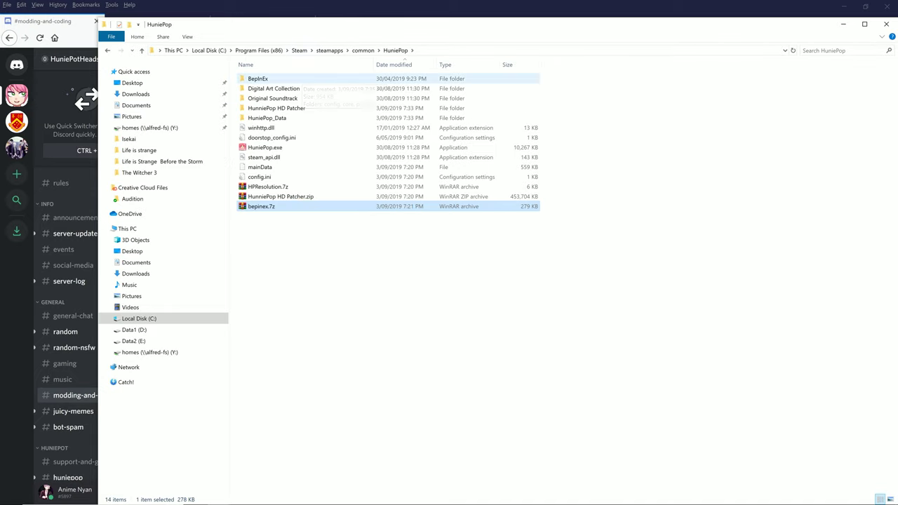
- Move config.ini and HPResolution.7z into the BepInEx folder
{"action": "left_click", "coordinate": [284, 186]}
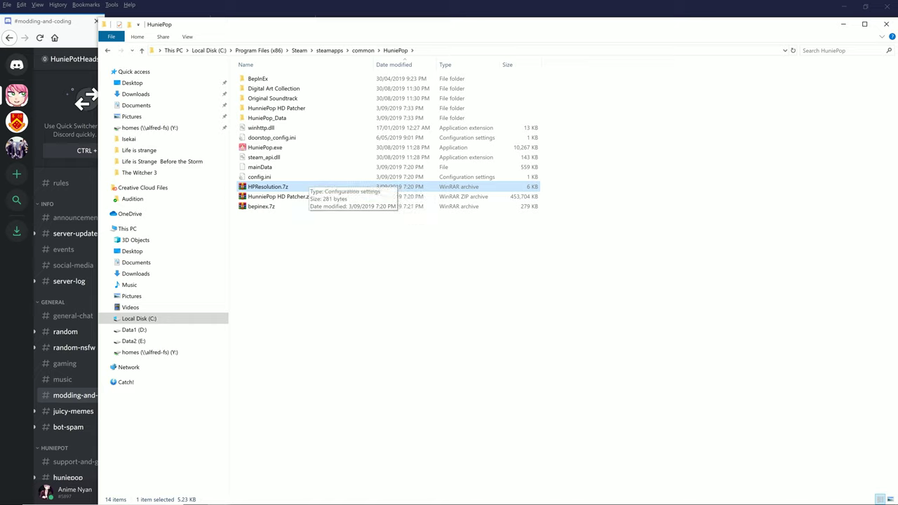
{"action": "left_click", "coordinate": [322, 177], "text": "ctrl"}
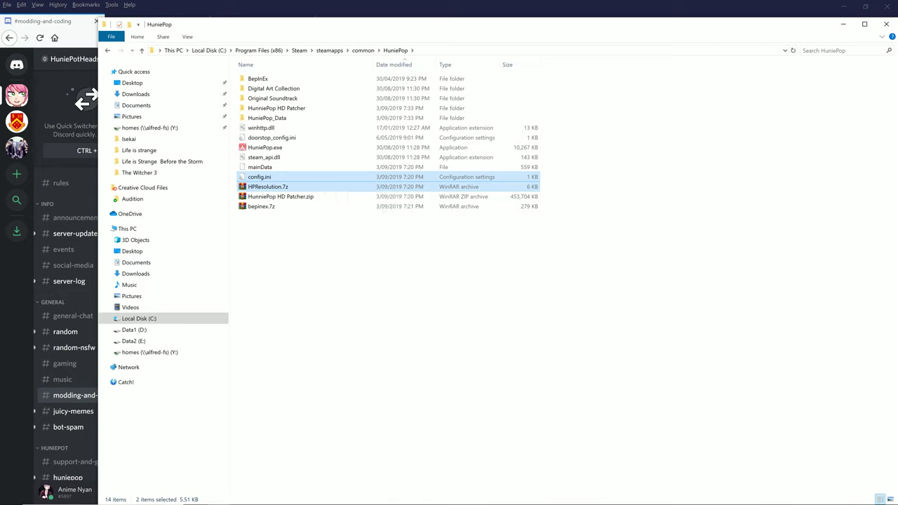
{"action": "left_click_drag", "start_coordinate": [260, 182], "coordinate": [309, 78]}
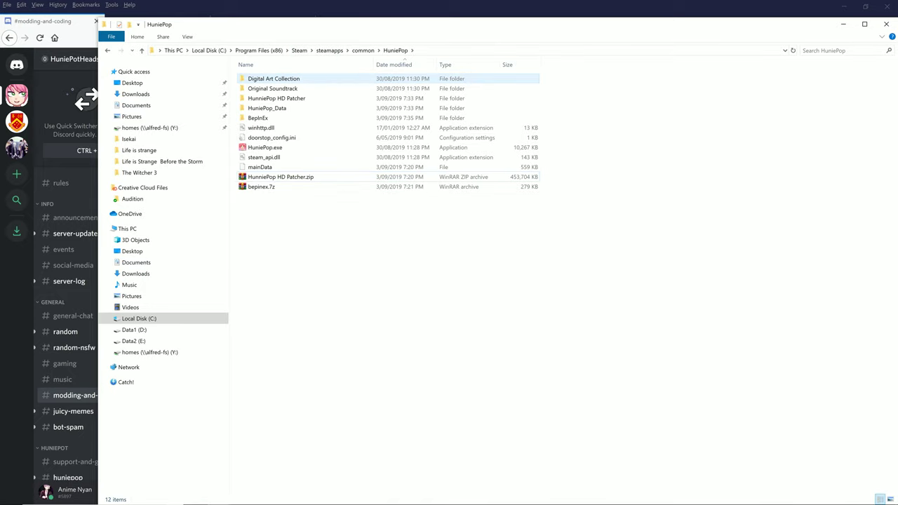
- Switch to the Discord modding-and-coding channel and open the HP Unlocked Resolution Patch post through the pinned mod list
{"action": "left_click", "coordinate": [843, 24]}
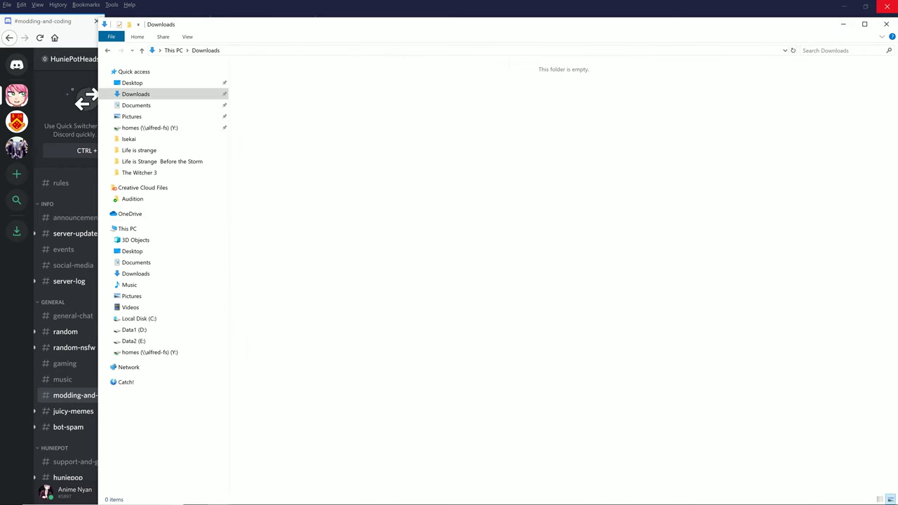
{"action": "left_click", "coordinate": [843, 24]}
{"action": "left_click", "coordinate": [753, 59]}
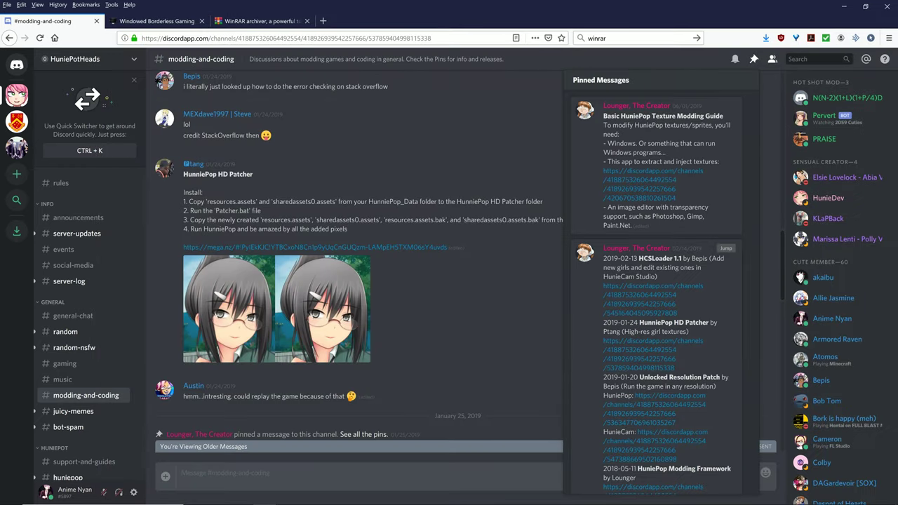
{"action": "scroll", "coordinate": [657, 292], "scroll_direction": "down", "scroll_amount": 3}
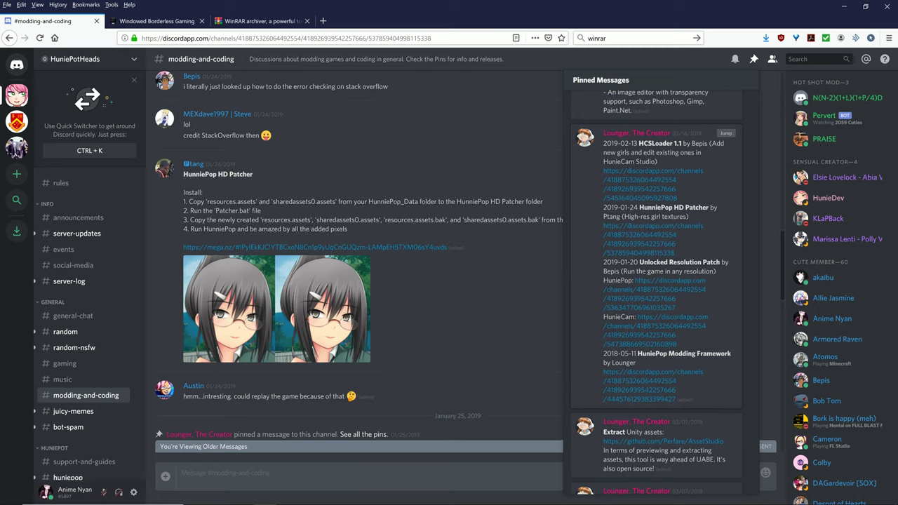
{"action": "left_click", "coordinate": [725, 132]}
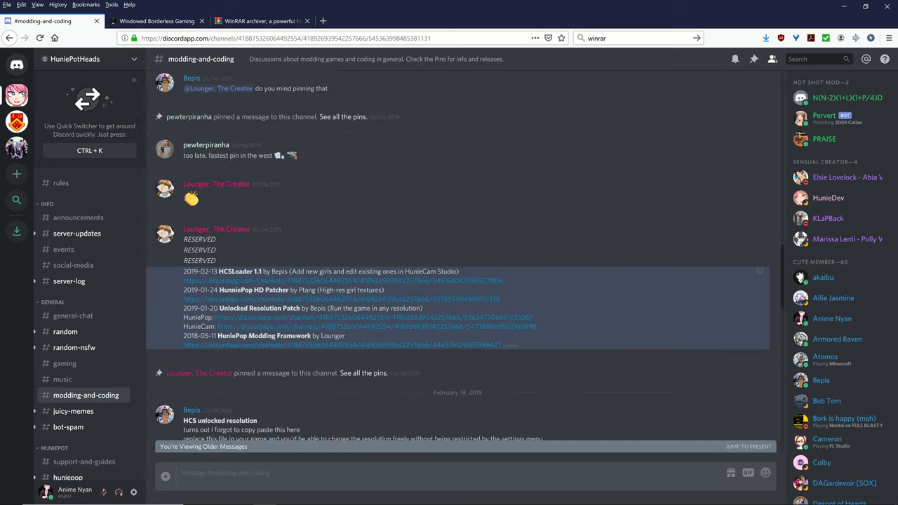
{"action": "left_click", "coordinate": [376, 280]}
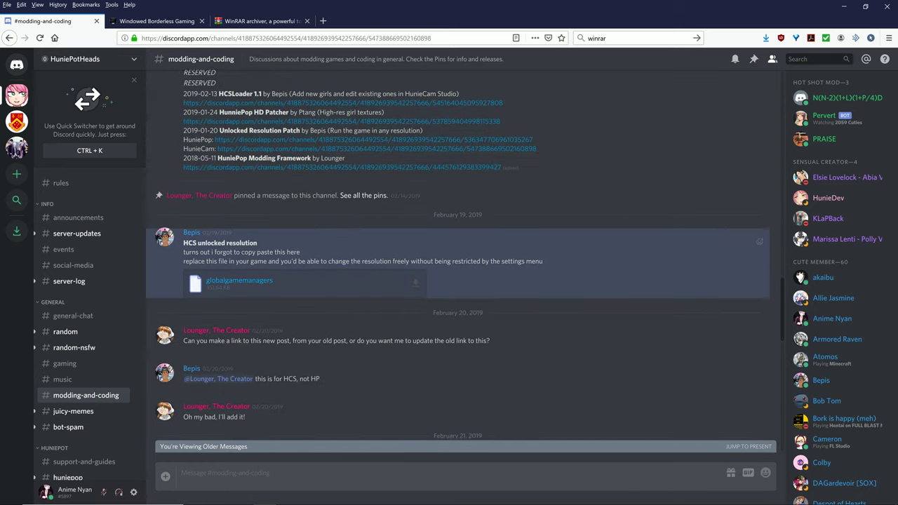
{"action": "left_click", "coordinate": [373, 138]}
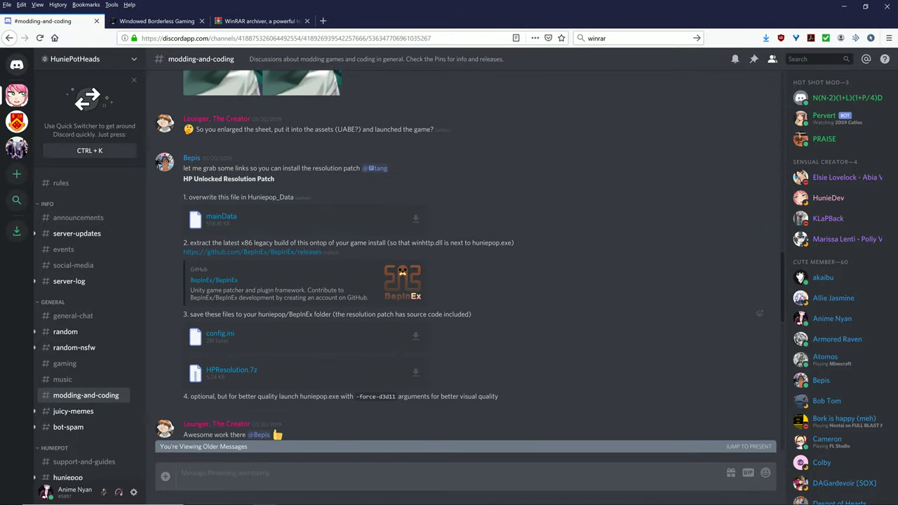
- Review the resolution patch post's instructions on where to place the BepInEx files and mainData
{"action": "left_click_drag", "start_coordinate": [206, 314], "coordinate": [373, 314]}
{"action": "left_click", "coordinate": [373, 314]}
{"action": "left_click_drag", "start_coordinate": [256, 314], "coordinate": [352, 314]}
{"action": "left_click", "coordinate": [352, 314]}
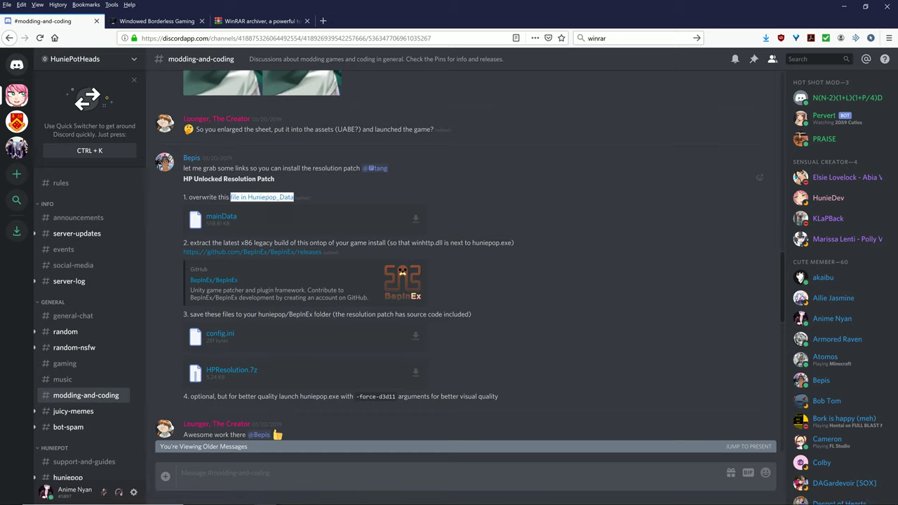
- Move mainData from the HuniePop folder into HuniePop_Data, replacing the existing file
{"action": "left_click", "coordinate": [218, 496]}
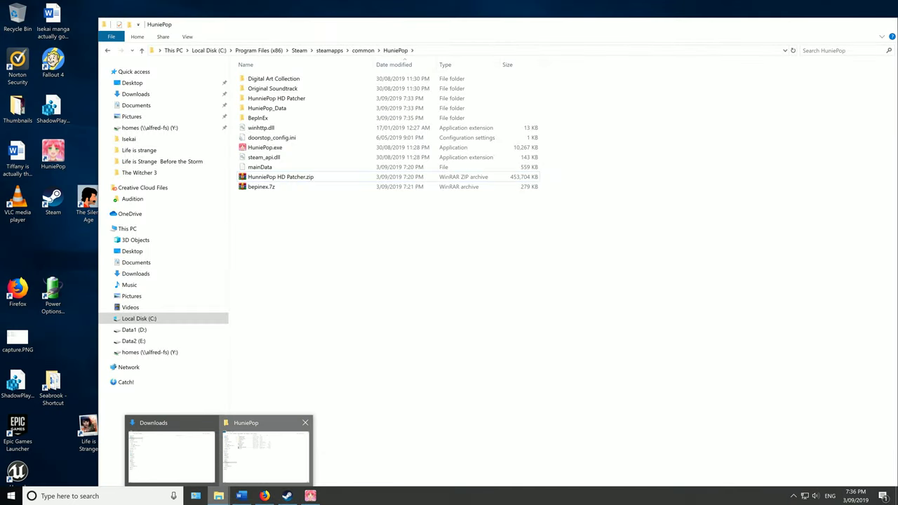
{"action": "left_click", "coordinate": [265, 454]}
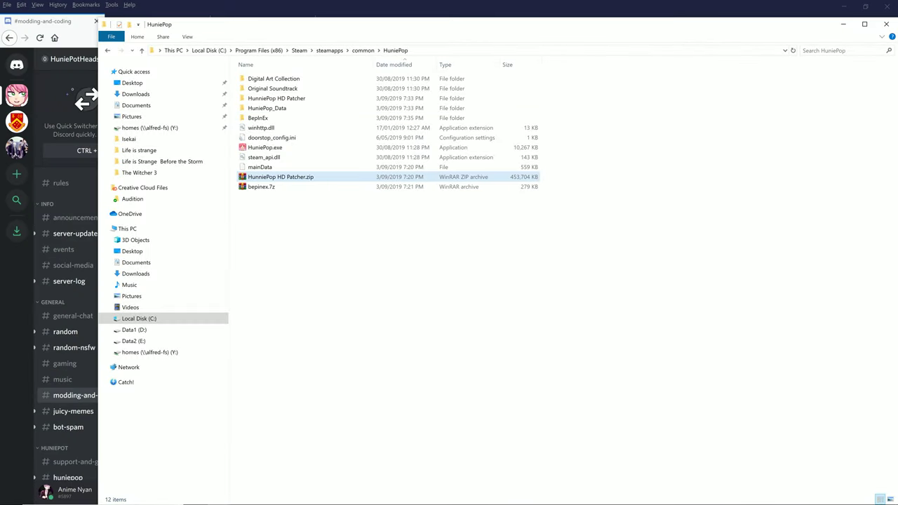
{"action": "left_click", "coordinate": [259, 167]}
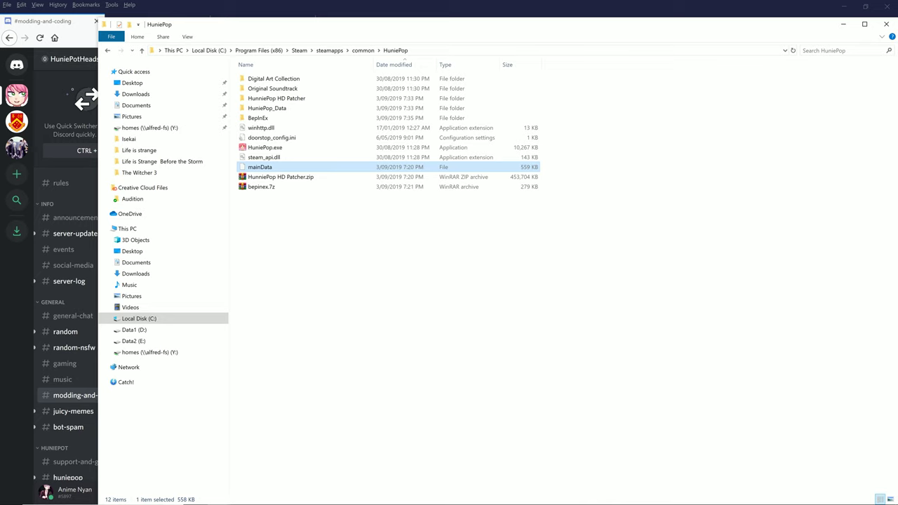
{"action": "left_click", "coordinate": [266, 108]}
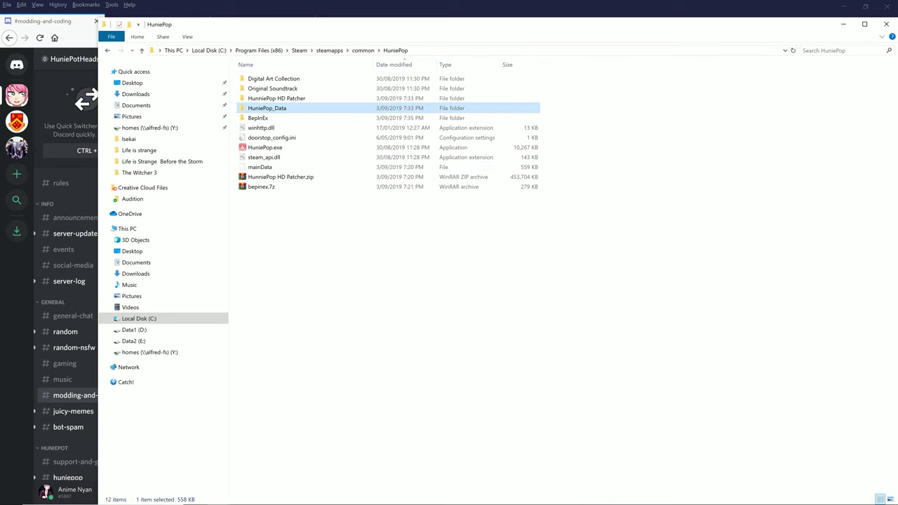
{"action": "double_click", "coordinate": [267, 108]}
{"action": "left_click_drag", "start_coordinate": [298, 26], "coordinate": [560, 33]}
{"action": "key", "text": "ctrl+v"}
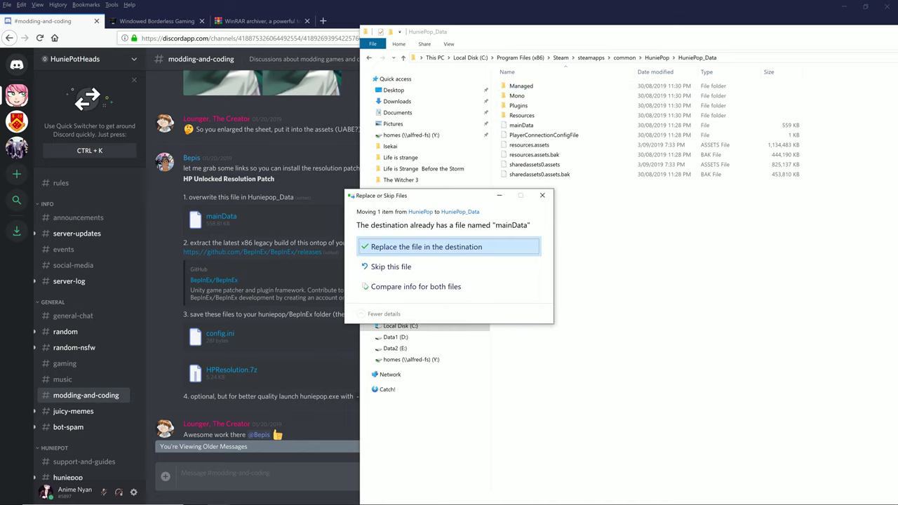
{"action": "key", "text": "Return"}
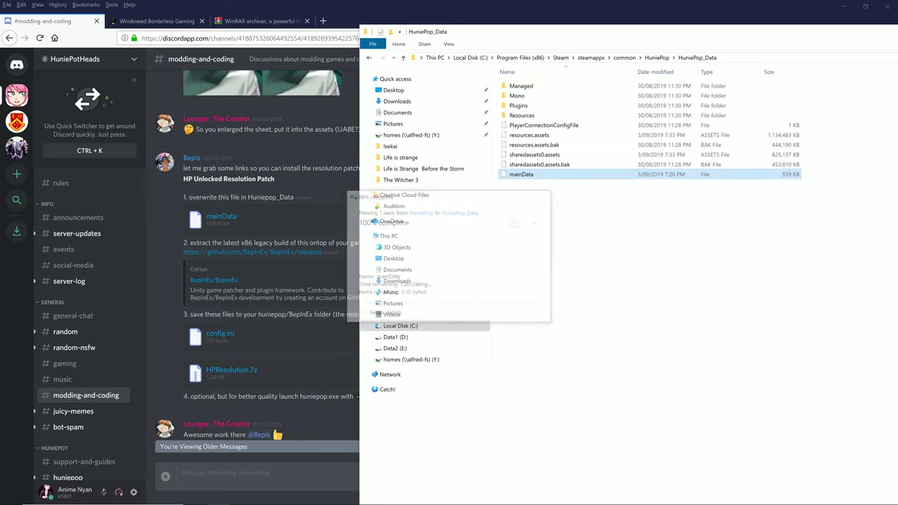
- Launch HuniePop.exe from the installation folder, switch its screen view to Windowed and back to Full Screen, and close the settings
{"action": "left_click", "coordinate": [657, 58]}
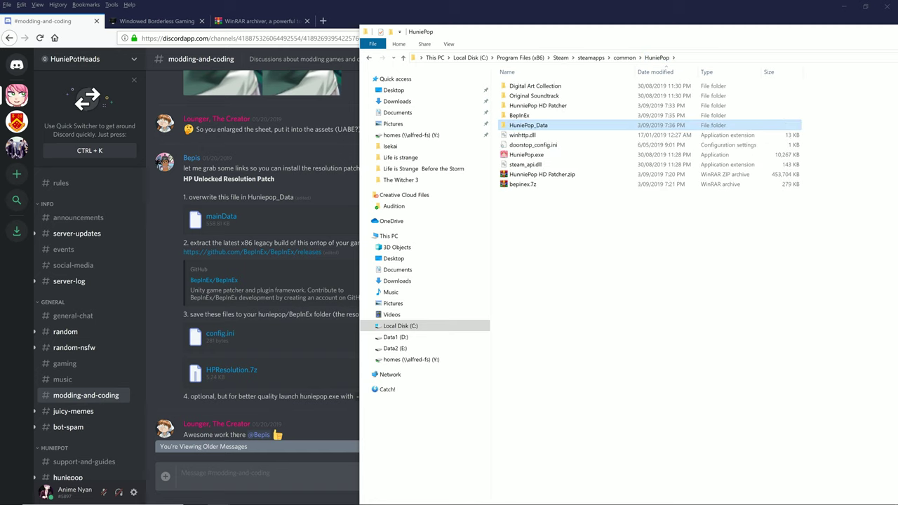
{"action": "double_click", "coordinate": [526, 154]}
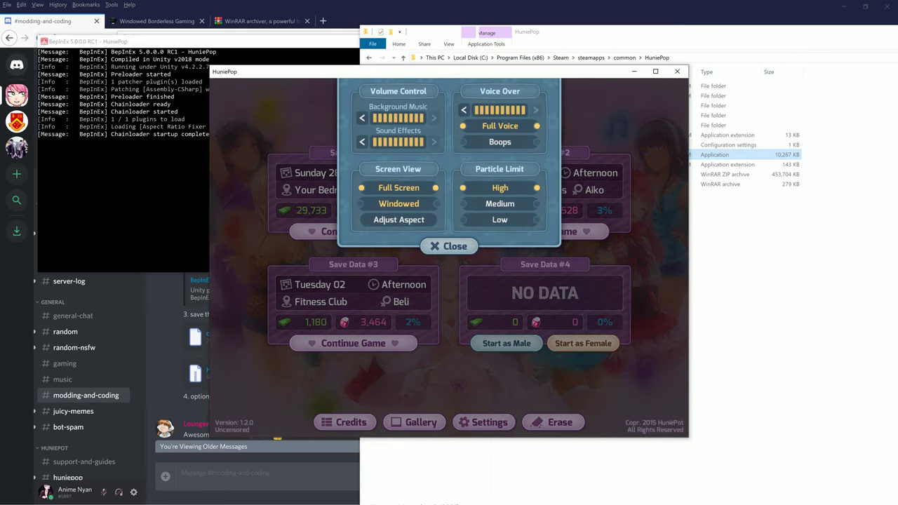
{"action": "left_click", "coordinate": [398, 203]}
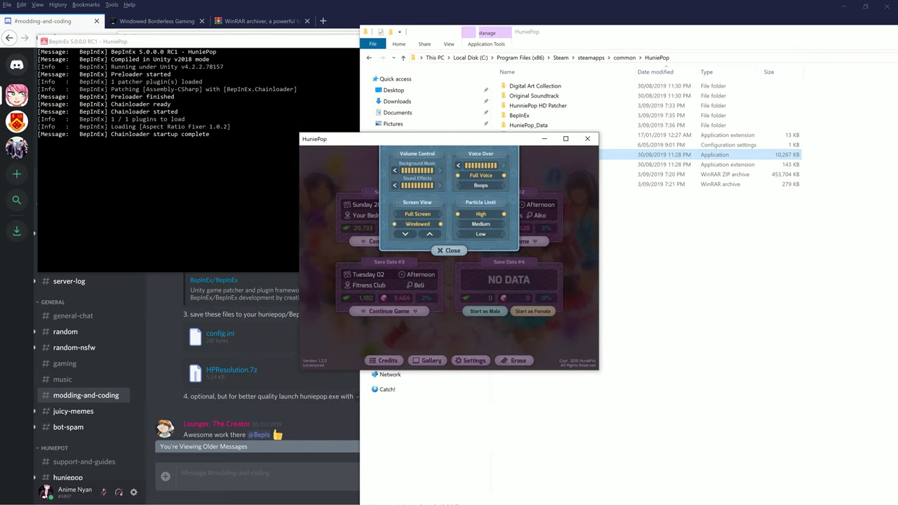
{"action": "left_click", "coordinate": [407, 214]}
{"action": "left_click", "coordinate": [449, 237]}
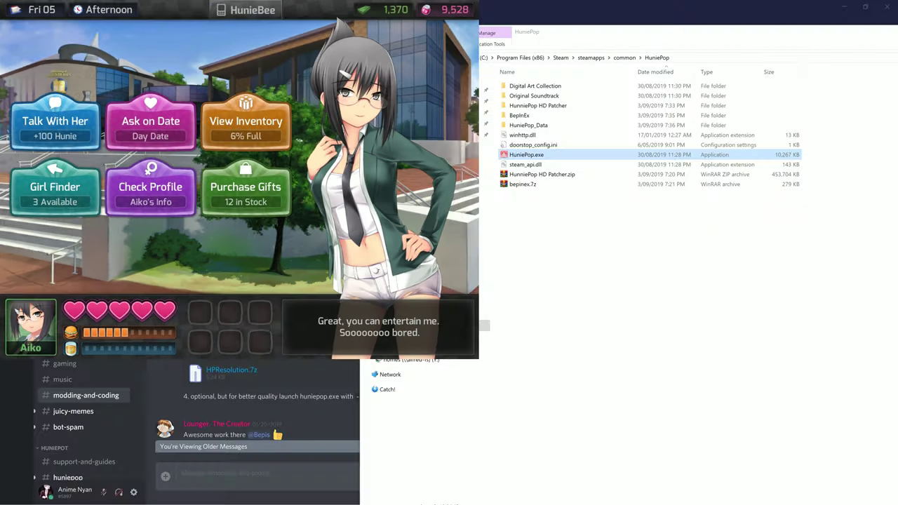
- Leave the running game and close all HuniePop.exe windows, returning to the installation folder
{"action": "key", "text": "super"}
{"action": "right_click", "coordinate": [310, 496]}
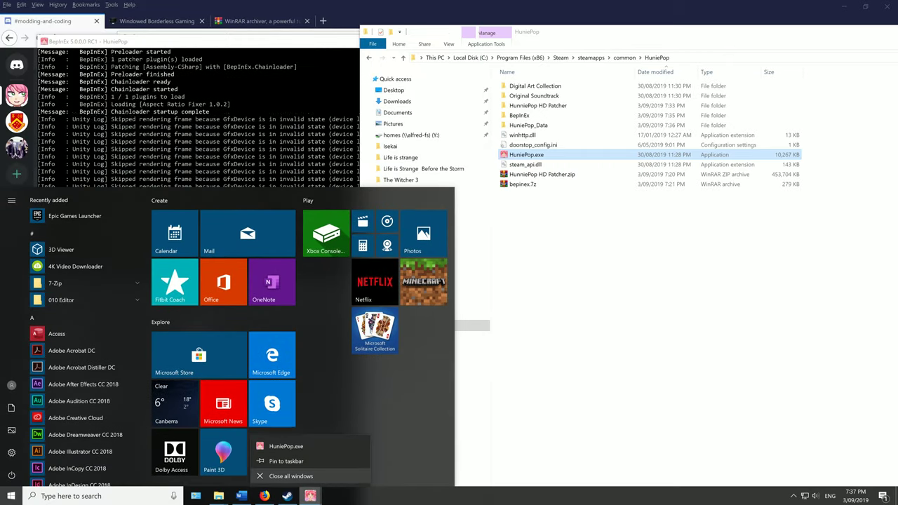
{"action": "left_click", "coordinate": [290, 475]}
{"action": "left_click", "coordinate": [561, 280]}
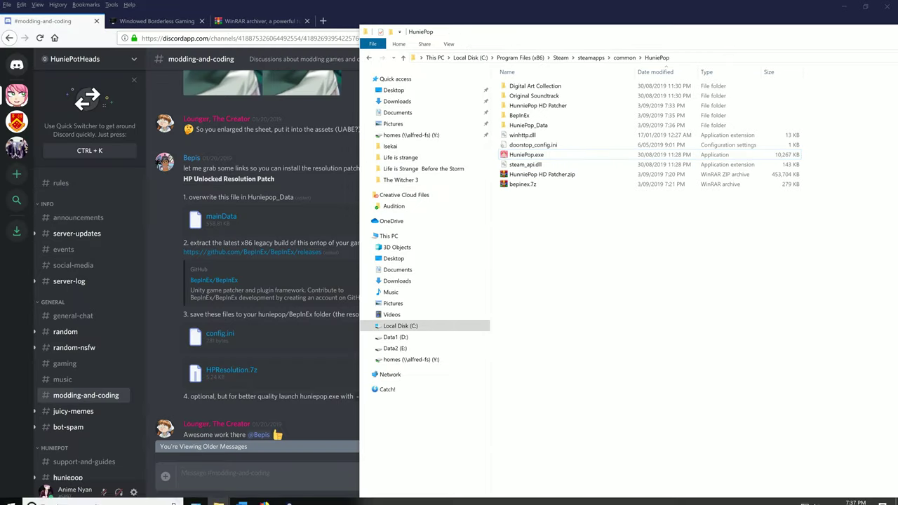
- Create a shortcut to HuniePop.exe in the HuniePop installation folder
{"action": "left_click", "coordinate": [526, 155]}
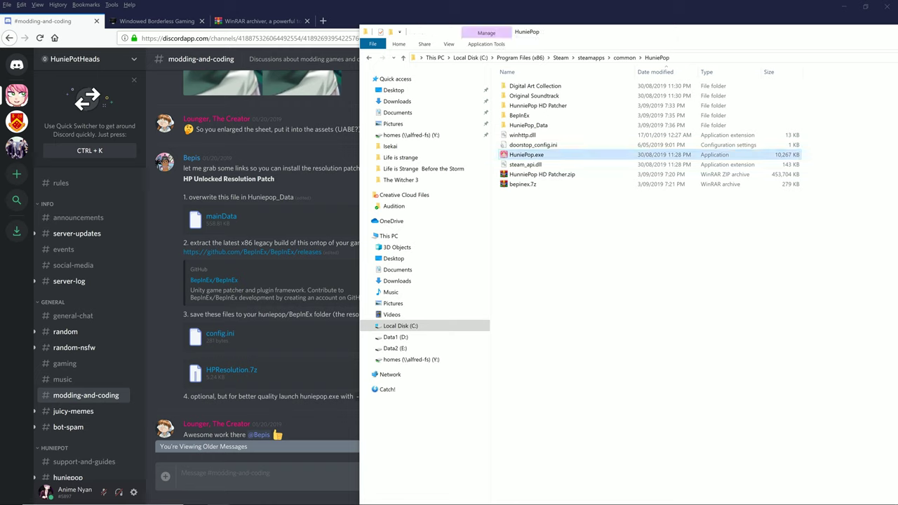
{"action": "right_click", "coordinate": [534, 156]}
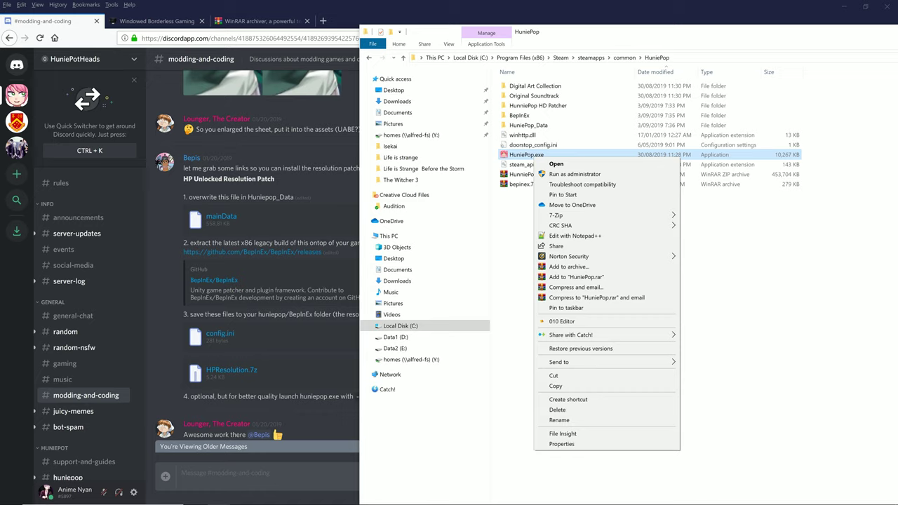
{"action": "left_click", "coordinate": [568, 399]}
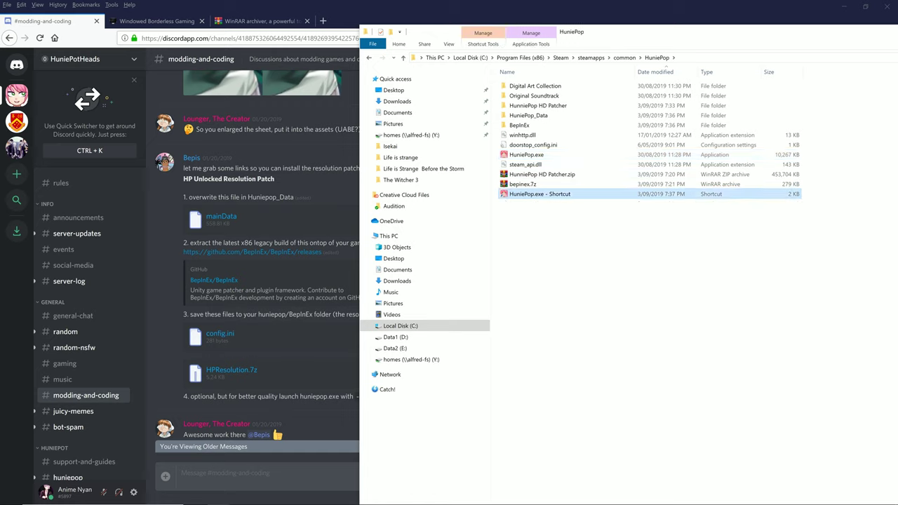
- Append the -force-d3d11 launch argument to the target of the HuniePop.exe shortcut and save its properties
{"action": "right_click", "coordinate": [551, 195]}
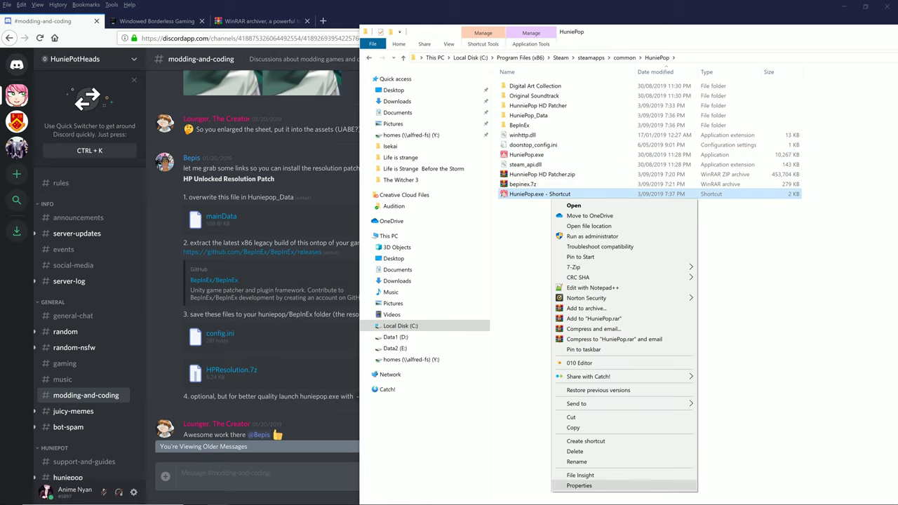
{"action": "left_click", "coordinate": [582, 485]}
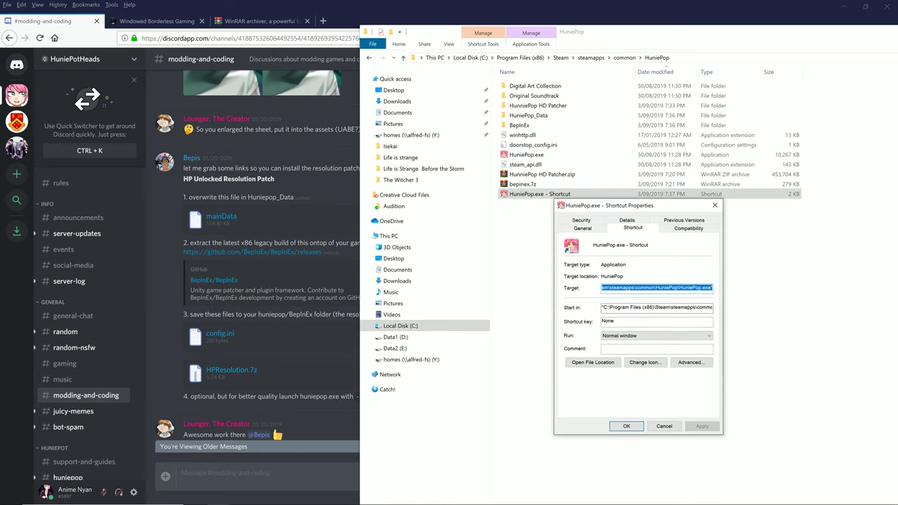
{"action": "left_click", "coordinate": [693, 287]}
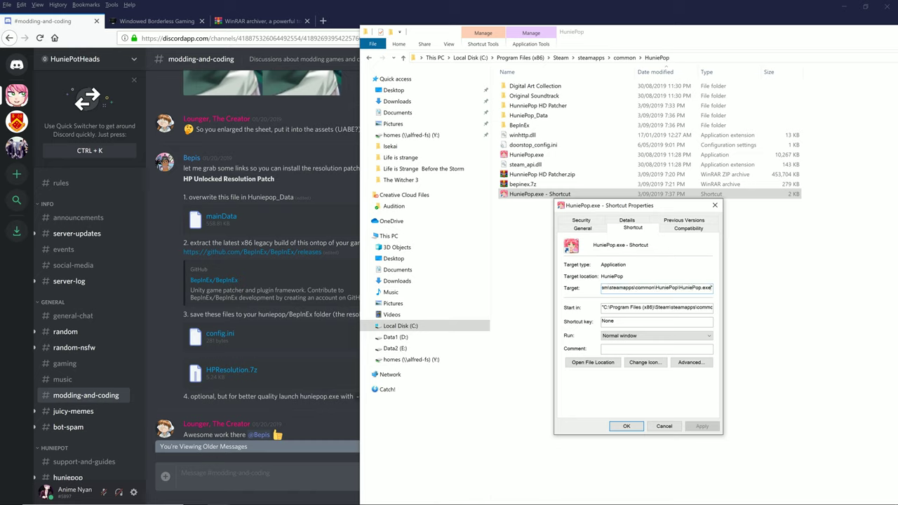
{"action": "type", "text": "-"}
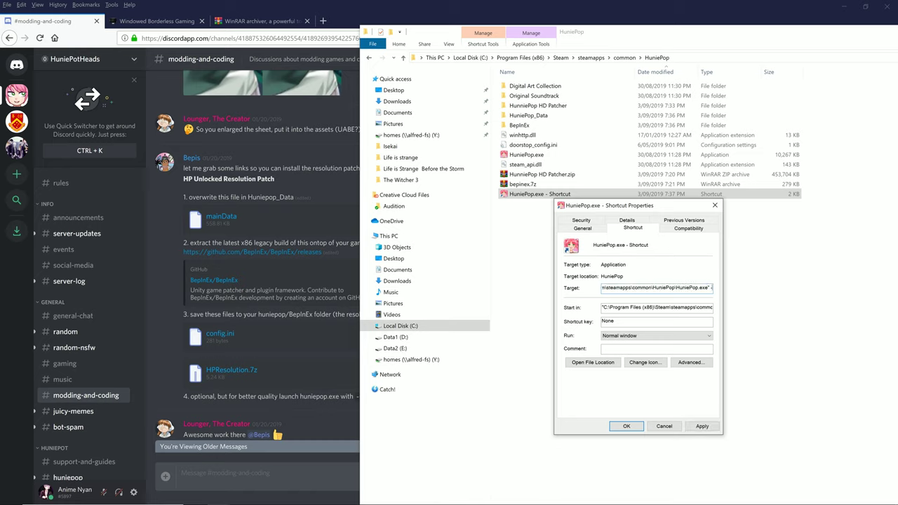
{"action": "type", "text": "force-d3d11"}
{"action": "key", "text": "alt+a"}
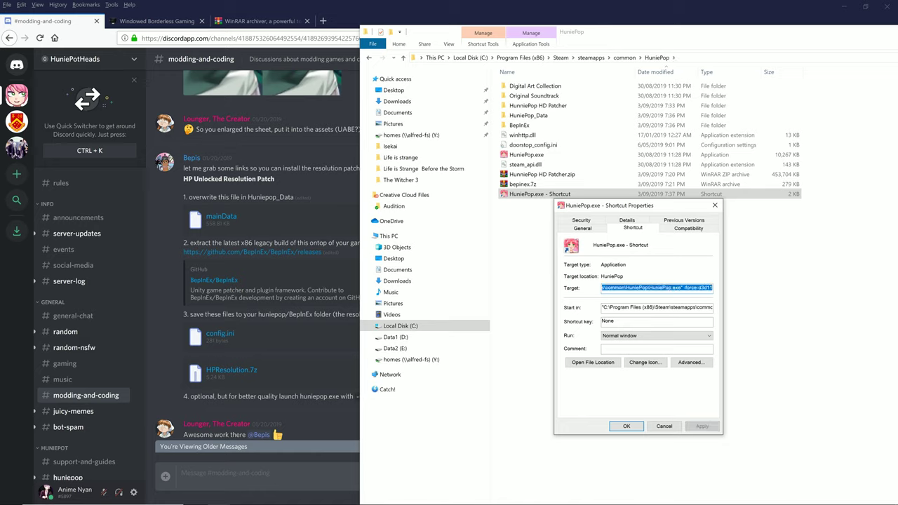
{"action": "key", "text": "Return"}
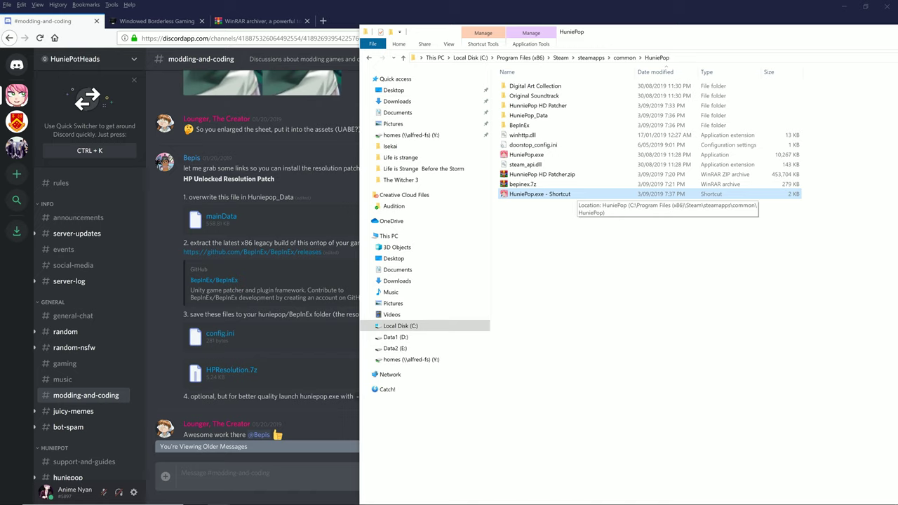
- Launch the game from the new shortcut, switch its screen view to Full Screen in the settings, and close the game
{"action": "double_click", "coordinate": [547, 193]}
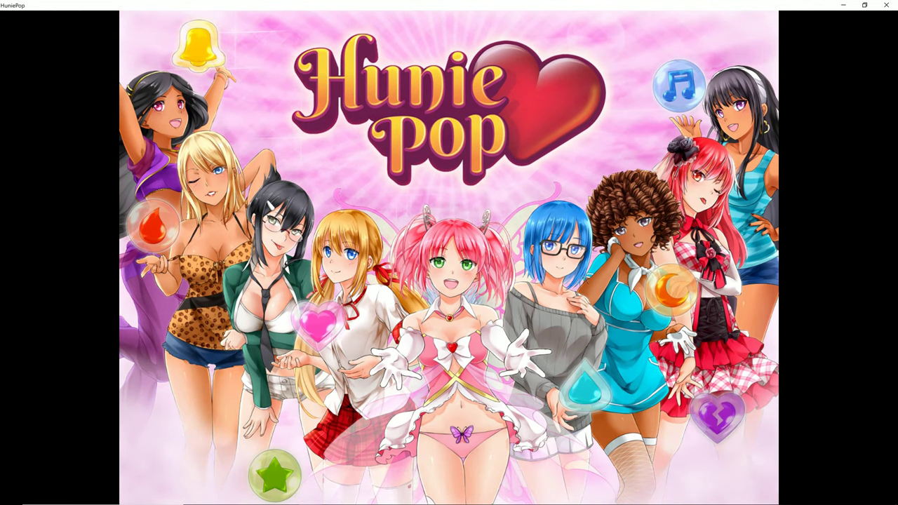
{"action": "left_click", "coordinate": [449, 252]}
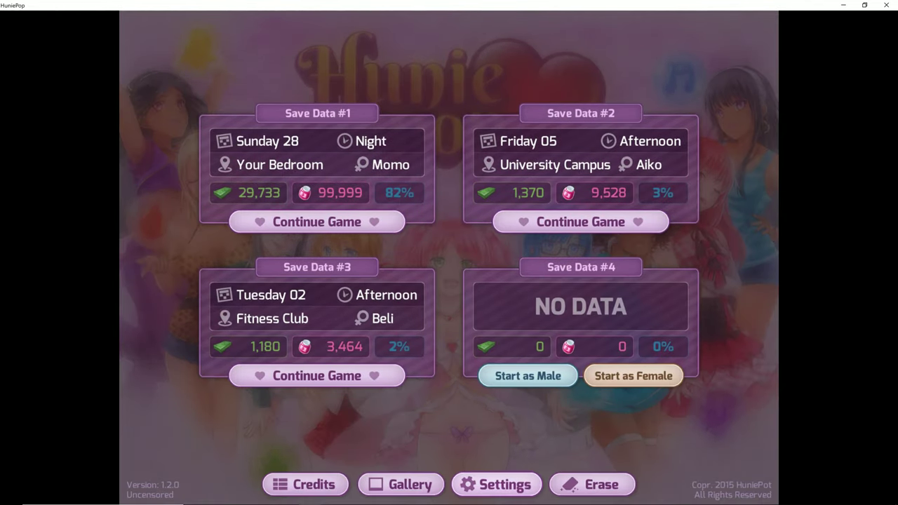
{"action": "left_click", "coordinate": [495, 484]}
{"action": "left_click", "coordinate": [378, 183]}
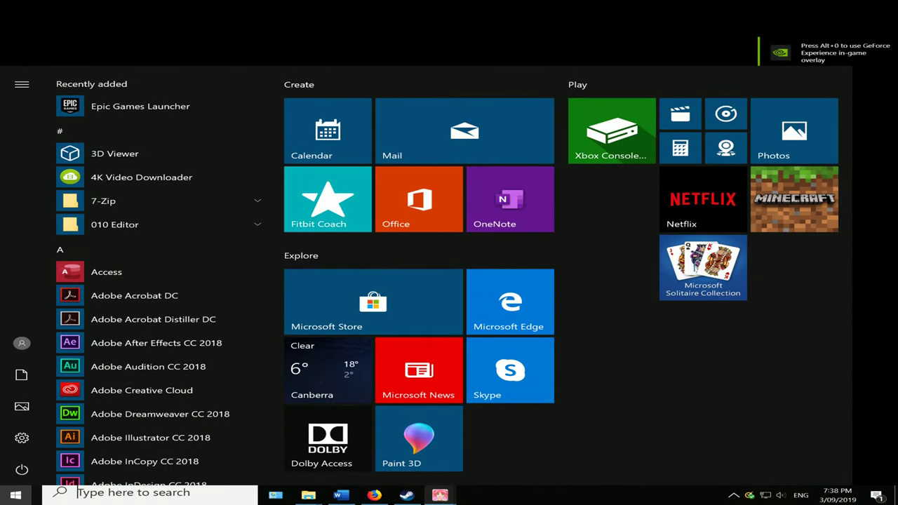
{"action": "right_click", "coordinate": [439, 495]}
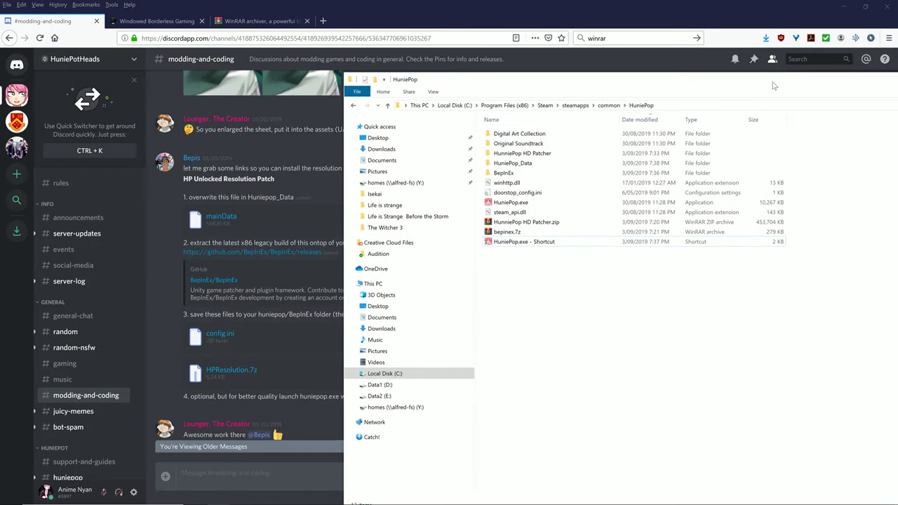
- Review the Windowed Borderless Gaming home page in the browser and return to the resolution patch post in Discord
{"action": "left_click_drag", "start_coordinate": [774, 85], "coordinate": [799, 40]}
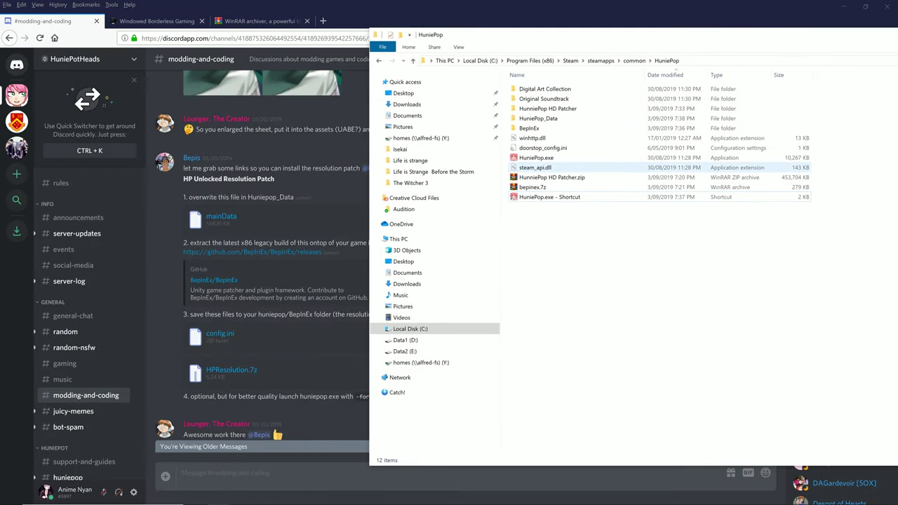
{"action": "left_click", "coordinate": [535, 157]}
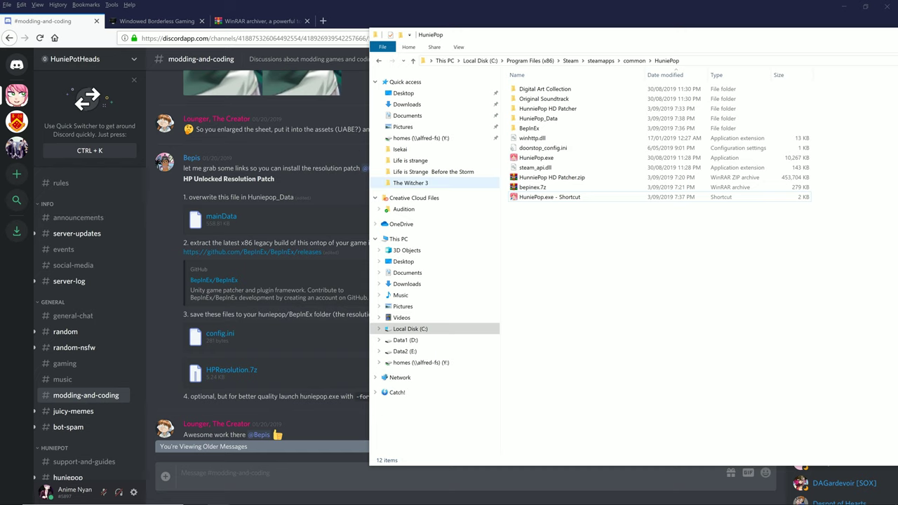
{"action": "left_click", "coordinate": [154, 21]}
{"action": "scroll", "coordinate": [449, 281], "scroll_direction": "down", "scroll_amount": 3}
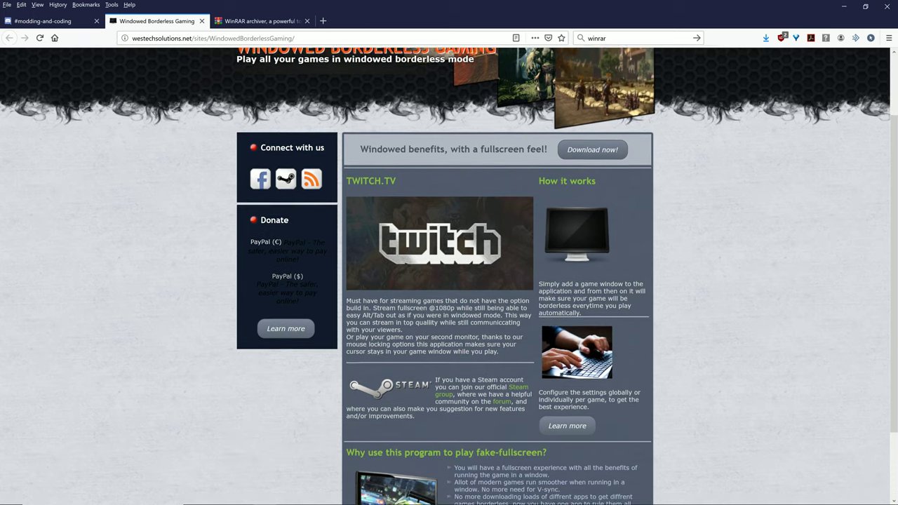
{"action": "scroll", "coordinate": [449, 280], "scroll_direction": "up", "scroll_amount": 3}
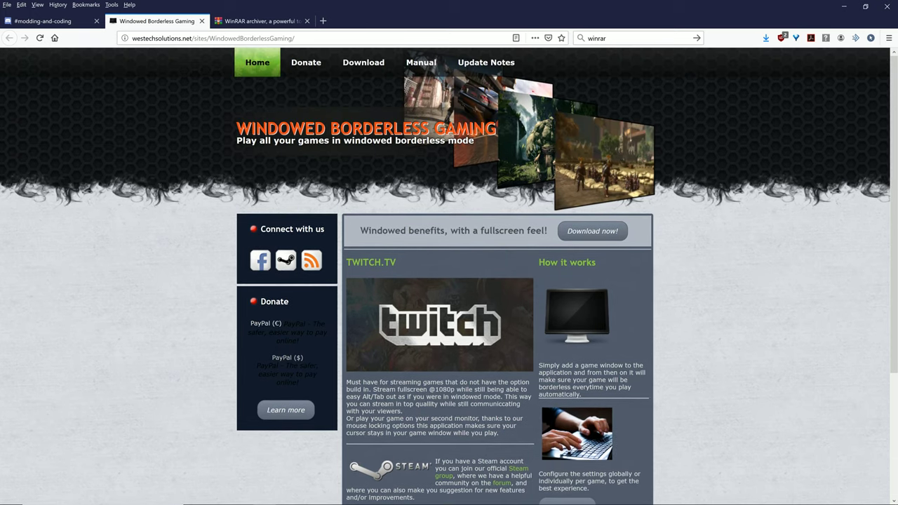
{"action": "scroll", "coordinate": [448, 281], "scroll_direction": "down", "scroll_amount": 3}
{"action": "scroll", "coordinate": [449, 280], "scroll_direction": "up", "scroll_amount": 3}
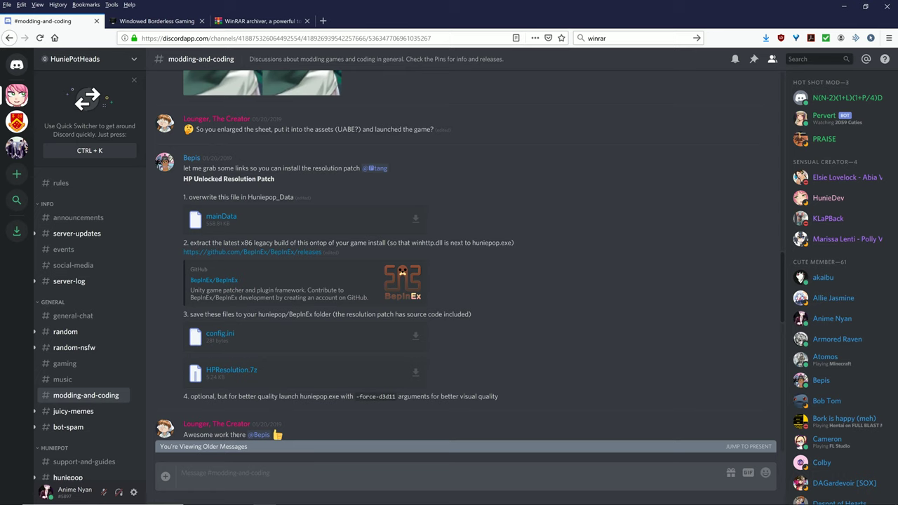
{"action": "left_click", "coordinate": [45, 21]}
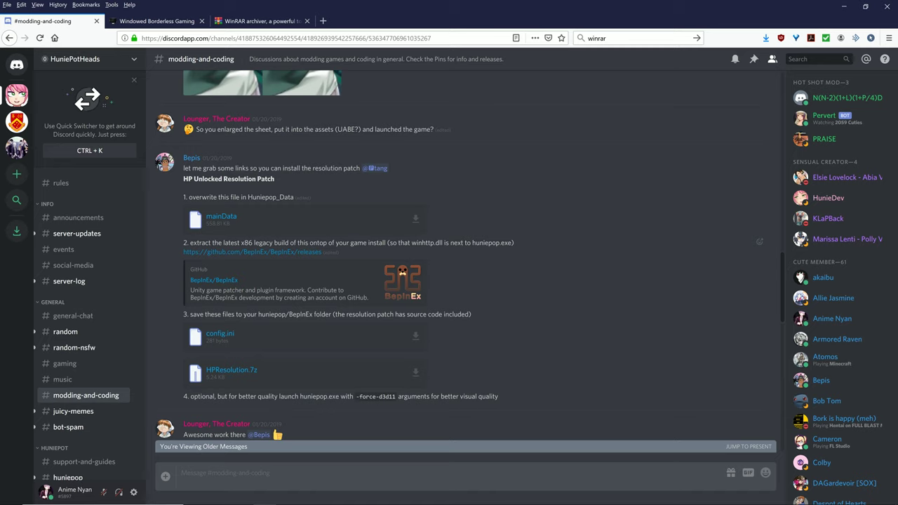